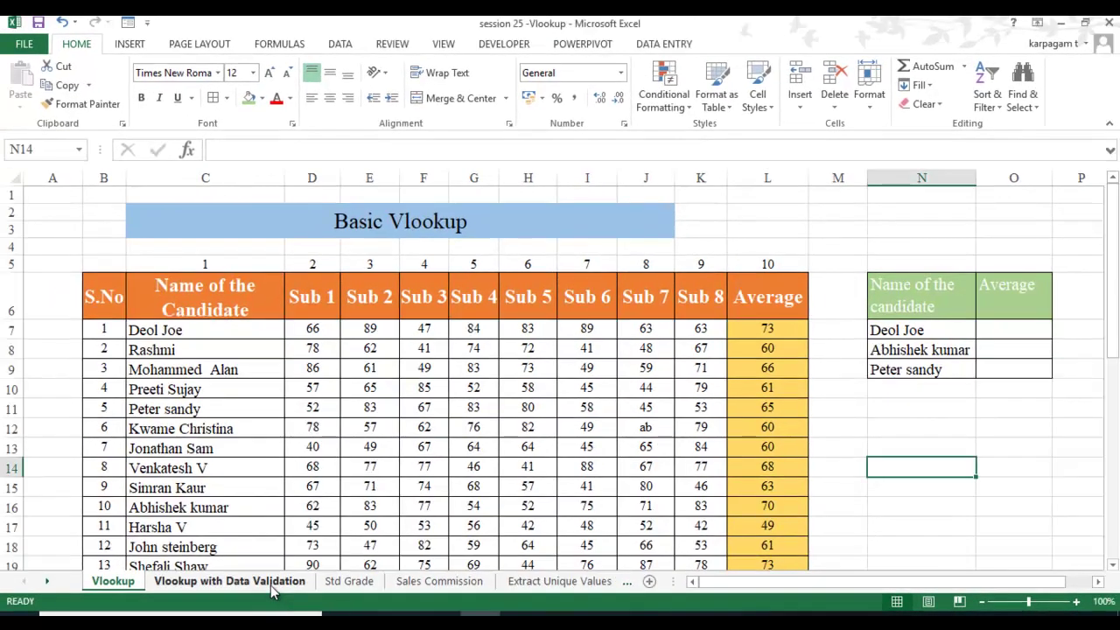
- Look through the Vlookup with Data Validation, Std Grade and Sales Commission sheets, then return to Vlookup
left_click(272, 586)
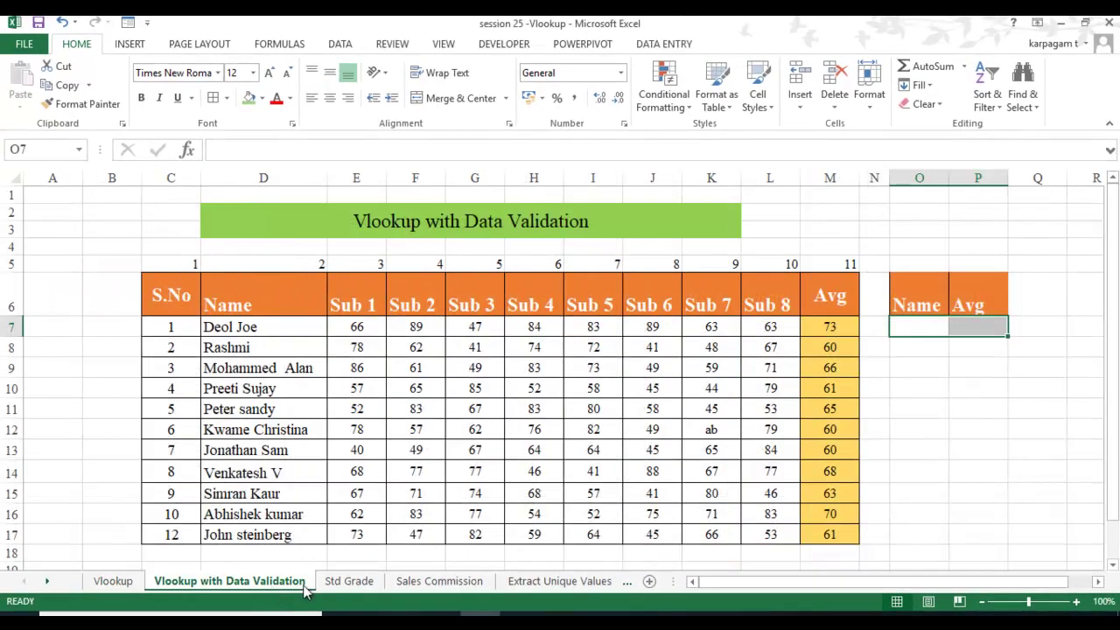
left_click(346, 583)
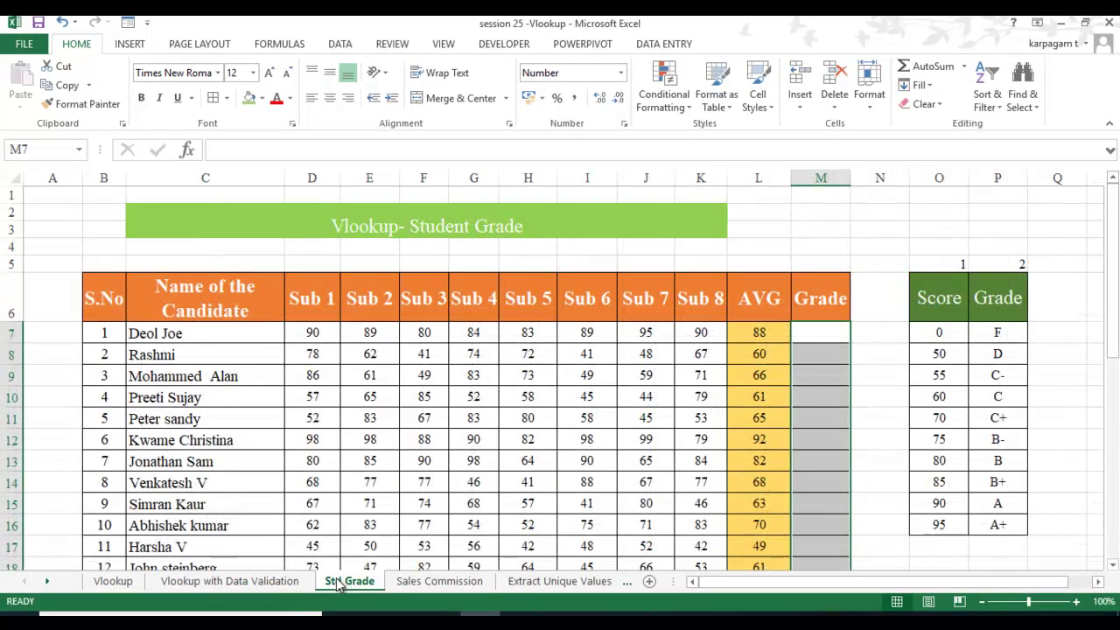
left_click(409, 588)
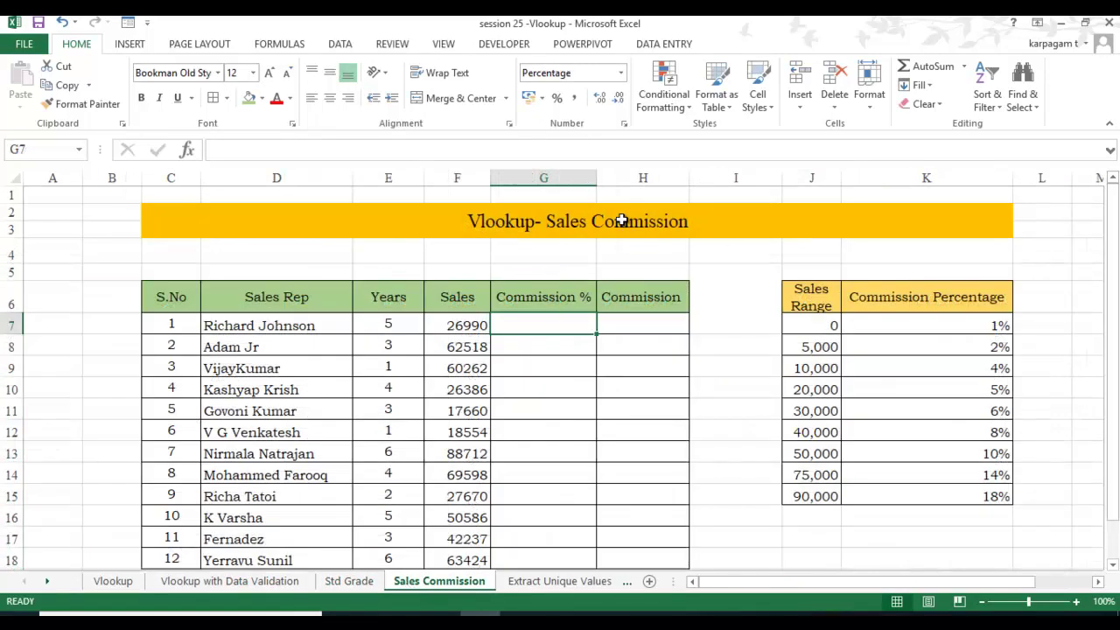
left_click(114, 586)
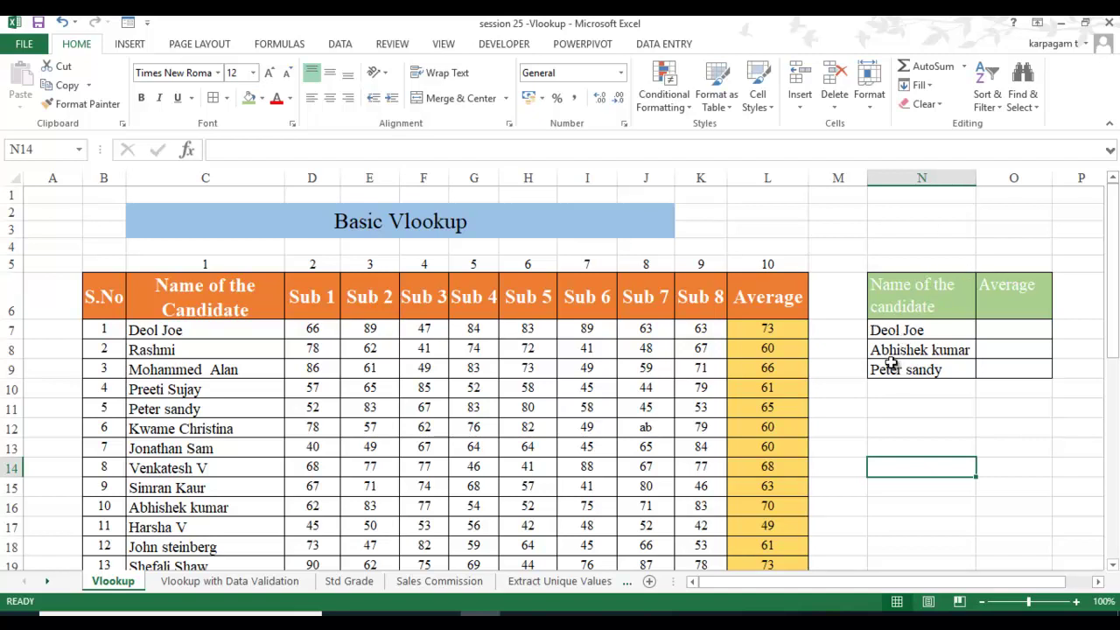
left_click(986, 330)
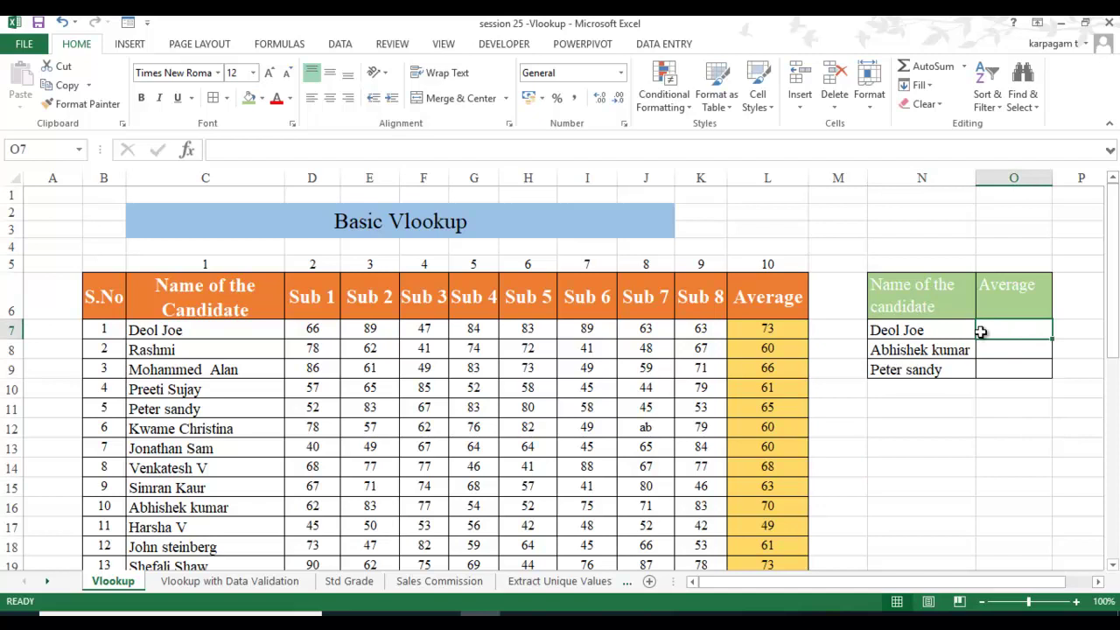
type("=v")
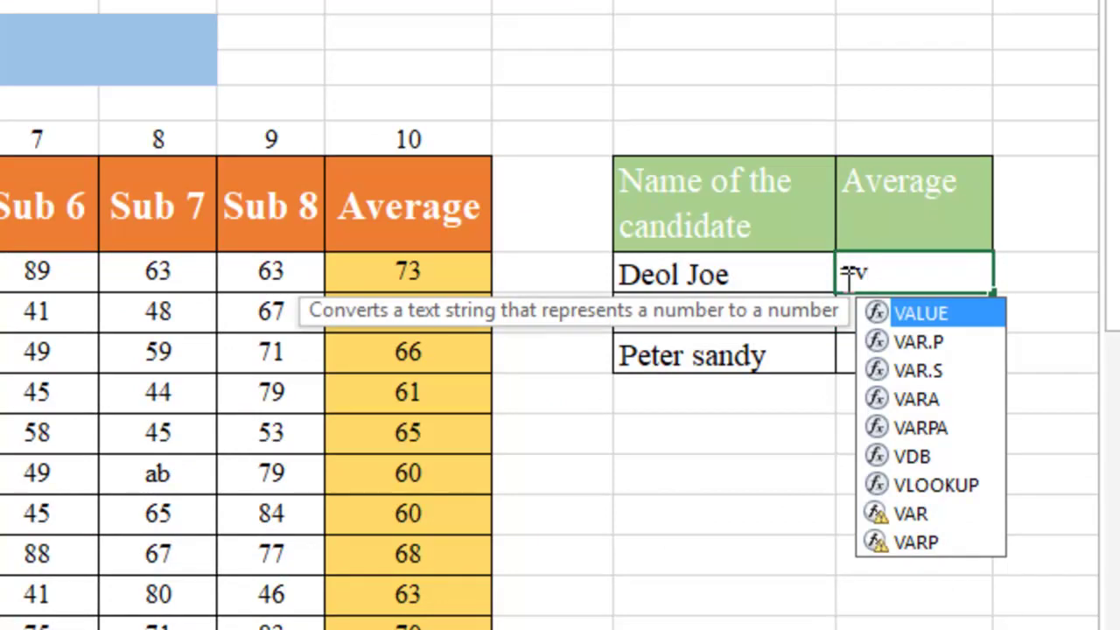
type("l")
key("Tab")
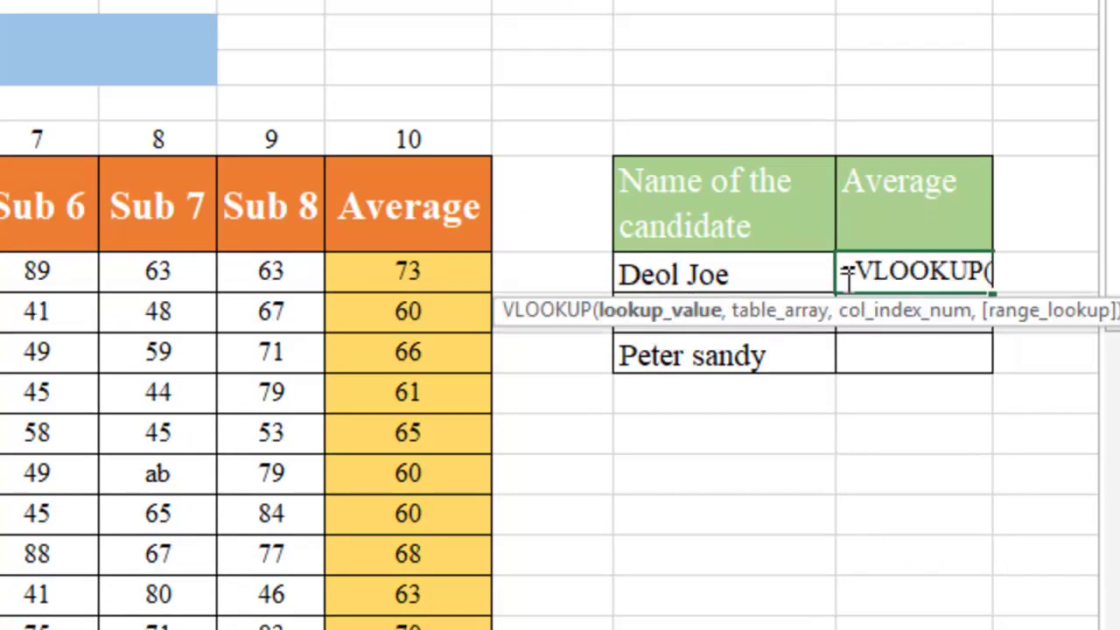
left_click(691, 275)
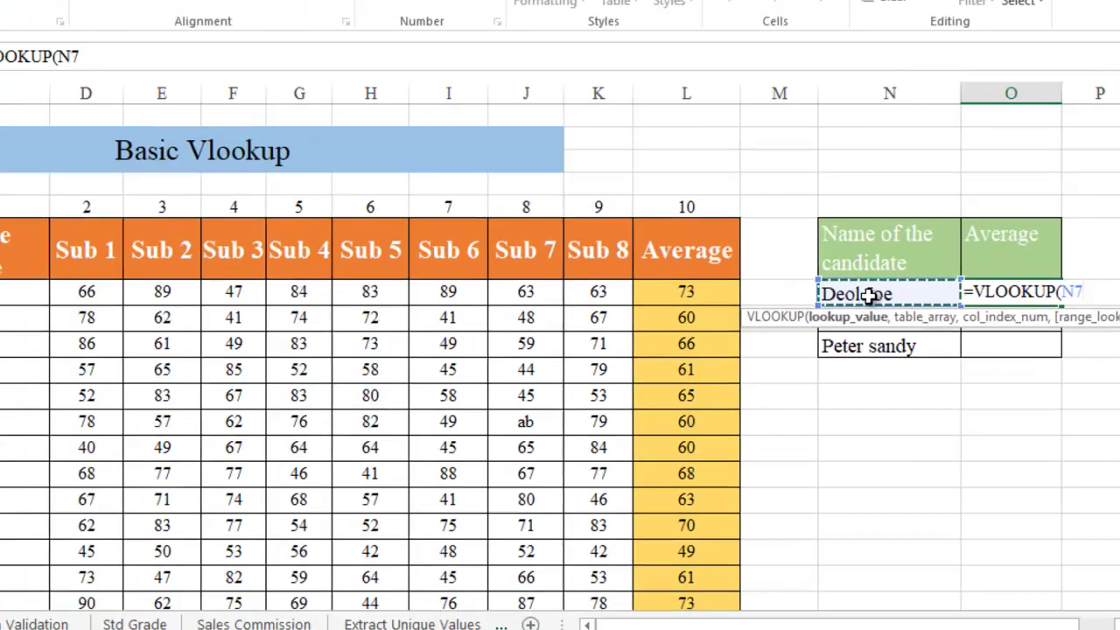
type(",")
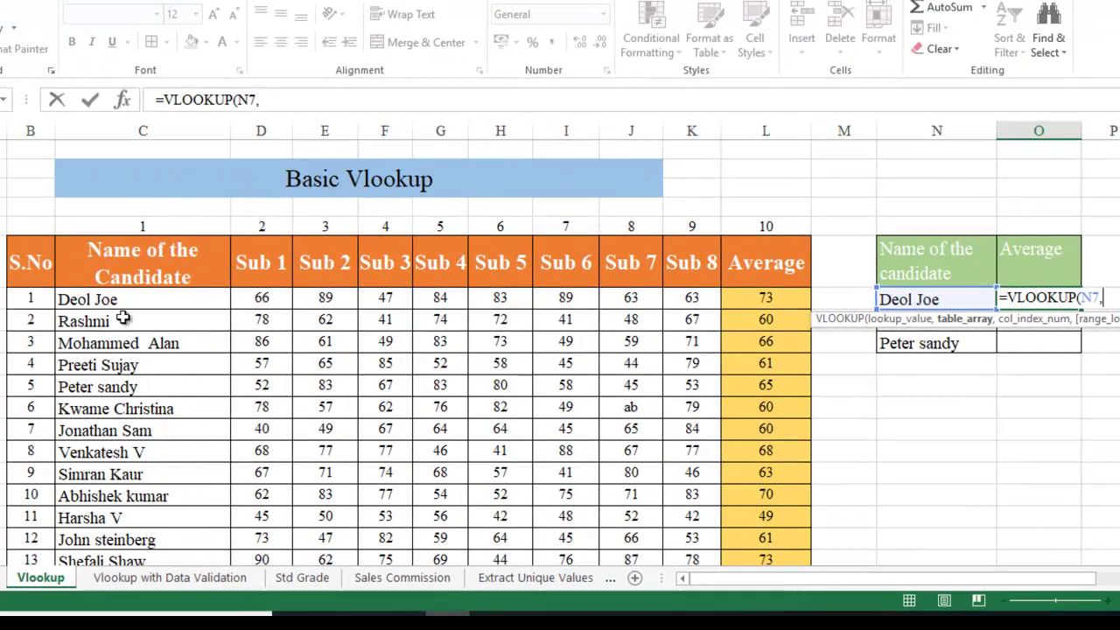
left_click_drag(77, 299, 767, 446)
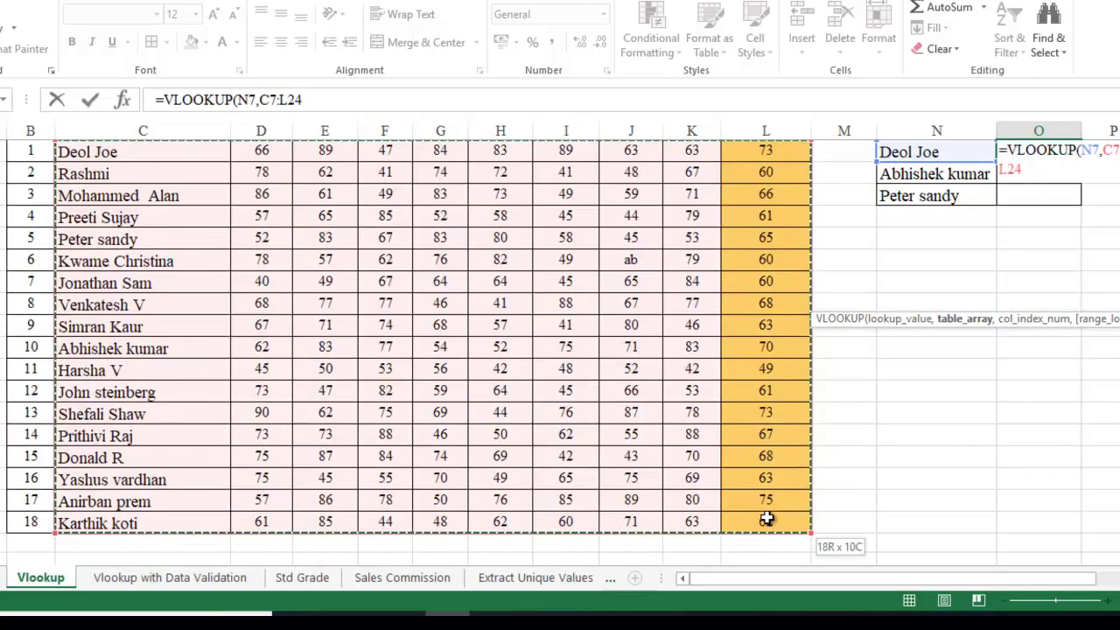
scroll(187, 425, "up", 2)
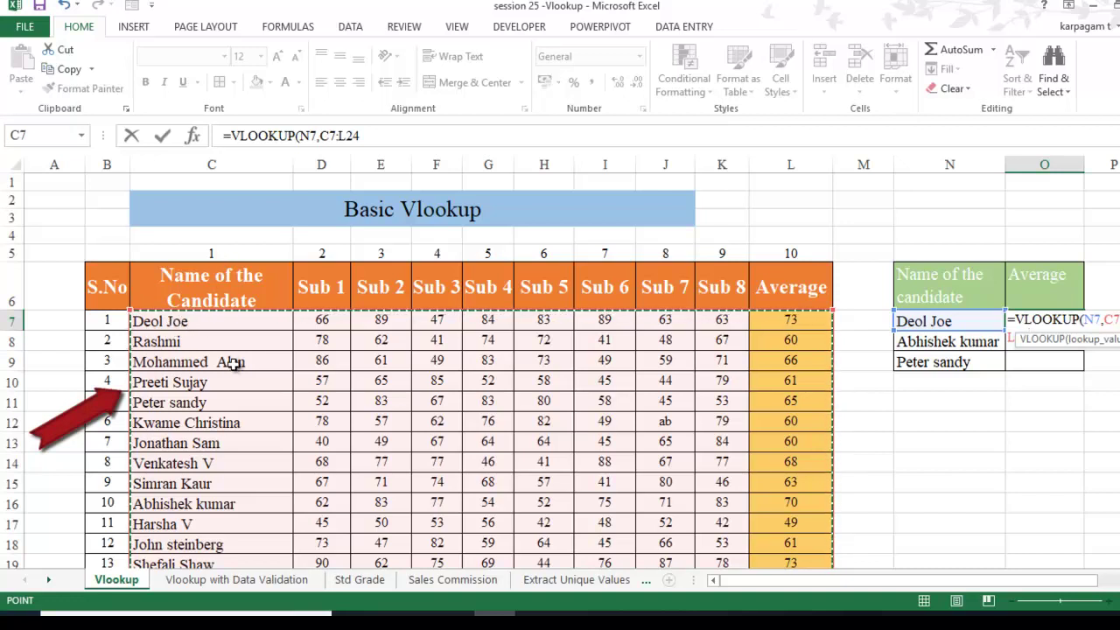
type(",")
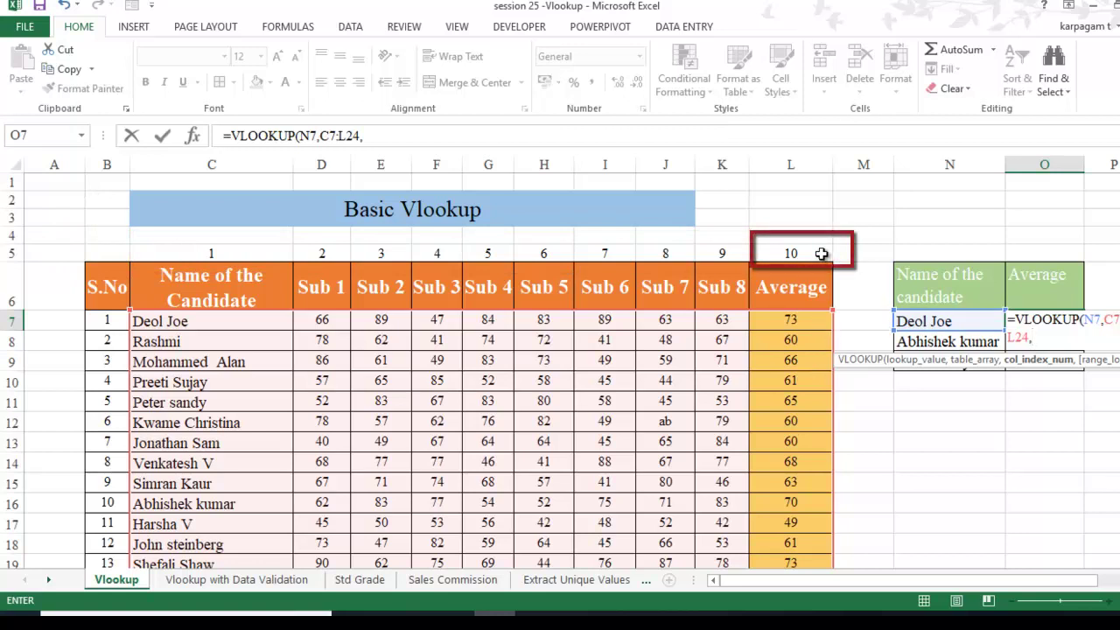
type("10,0")
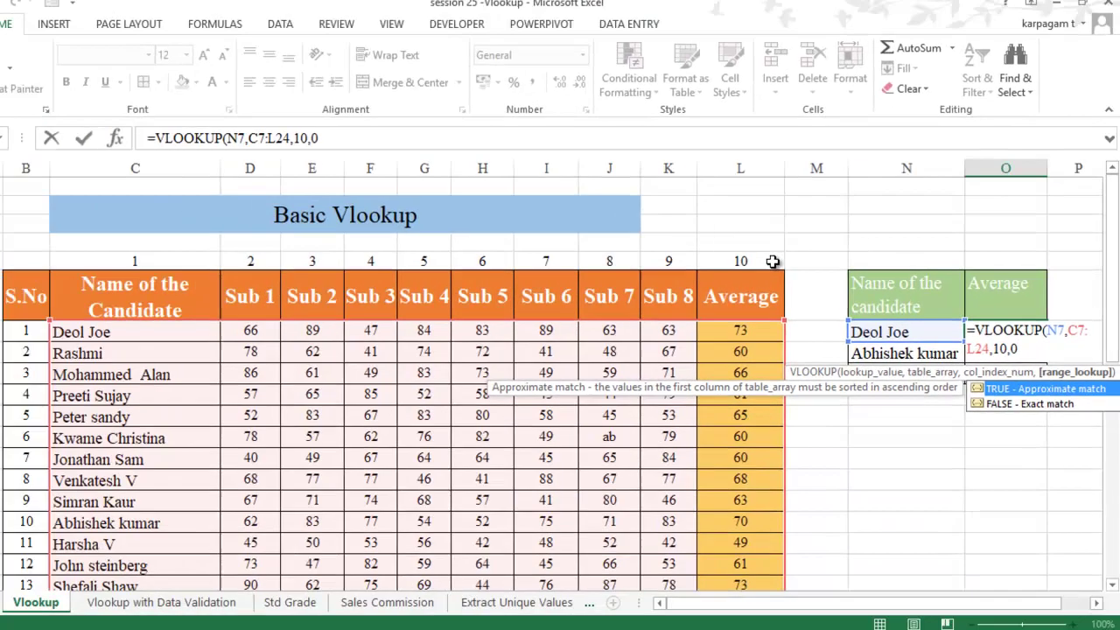
type(")")
key("Return")
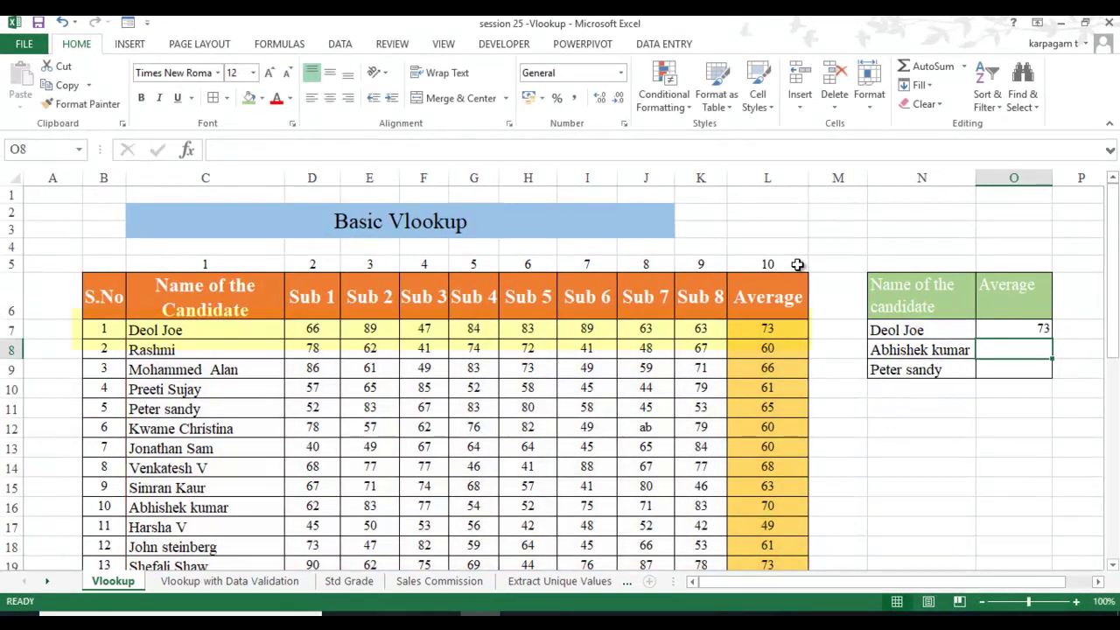
left_click(735, 326)
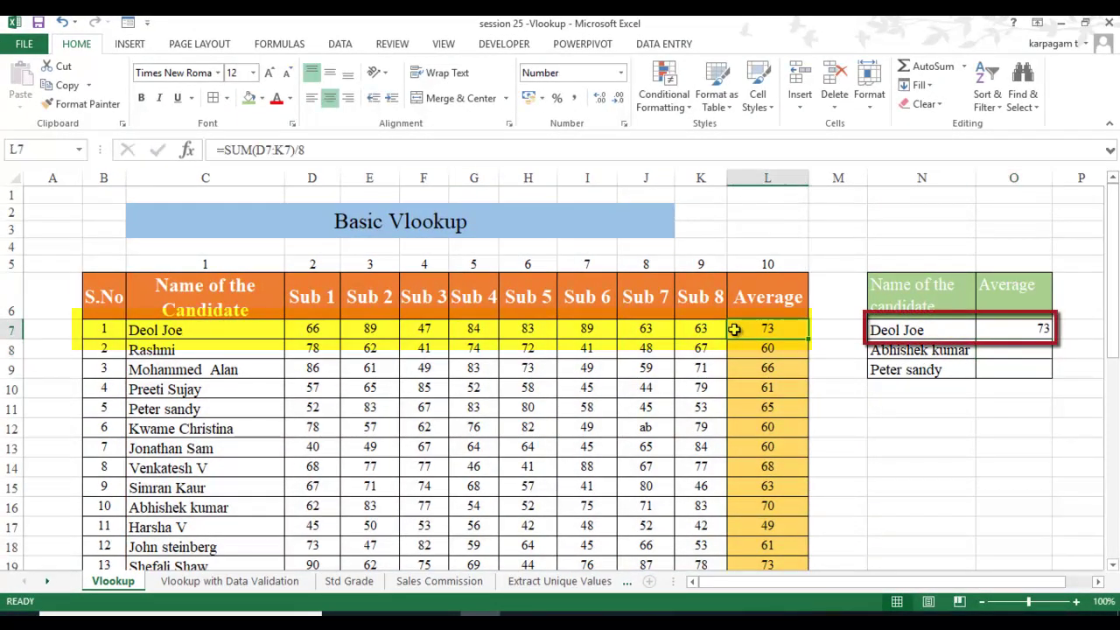
left_click(1031, 331)
left_click_drag(1052, 339, 1042, 375)
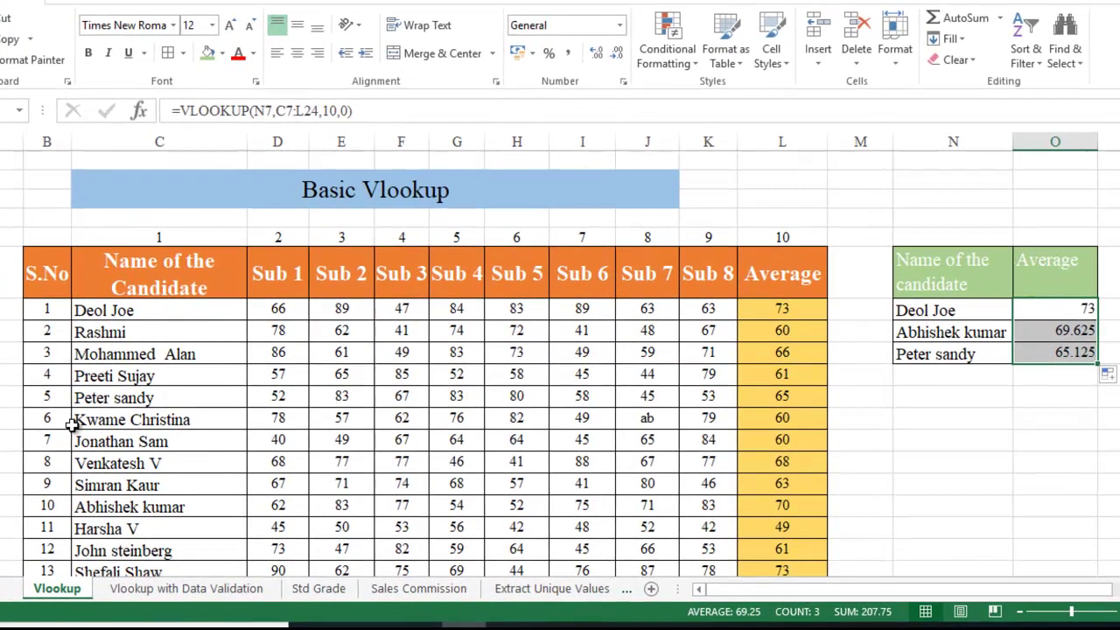
scroll(149, 556, "down", 2)
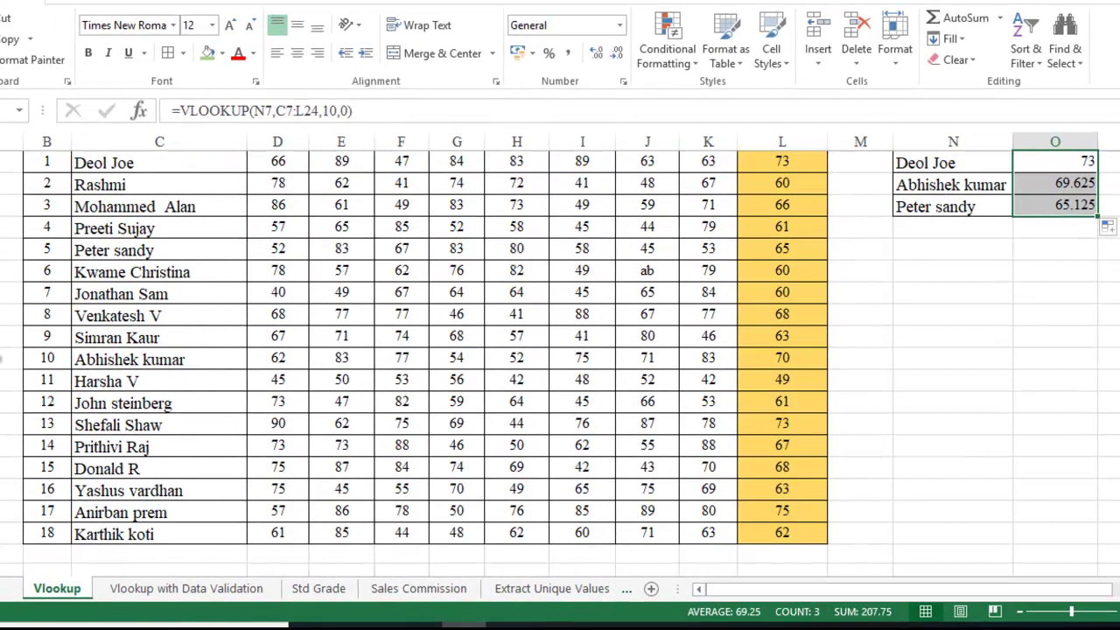
left_click(2, 358)
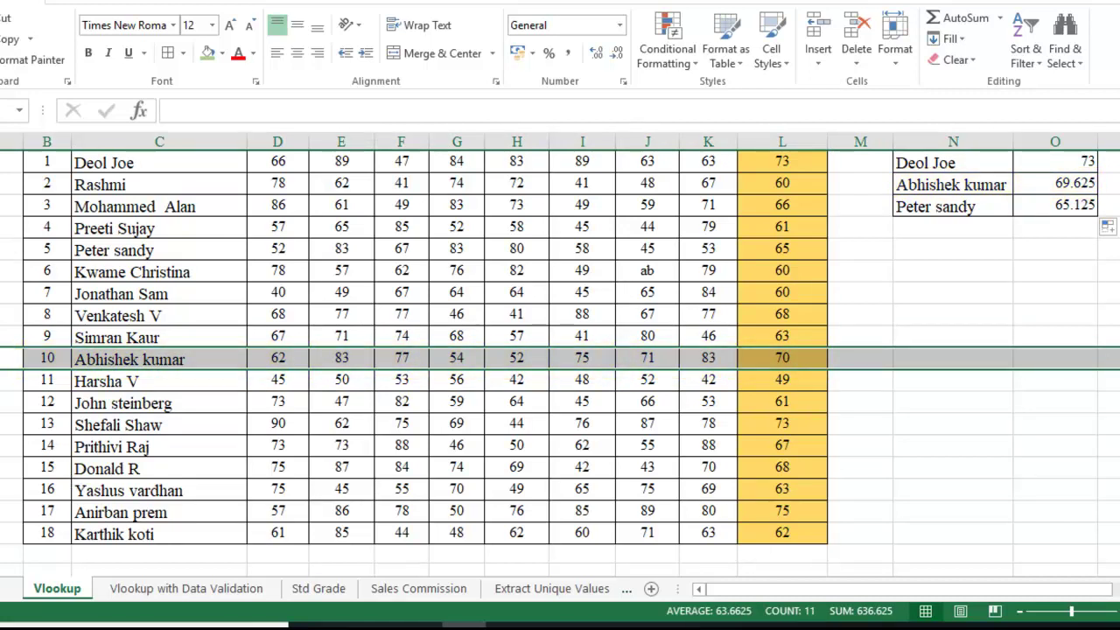
left_click(3, 250)
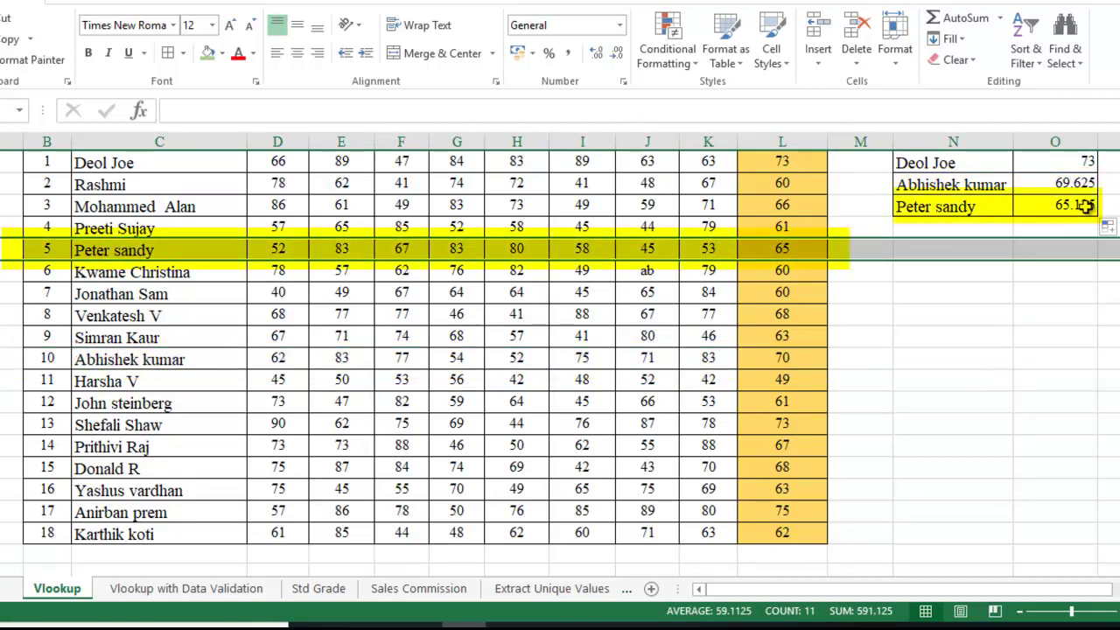
left_click(948, 469)
scroll(929, 441, "up", 2)
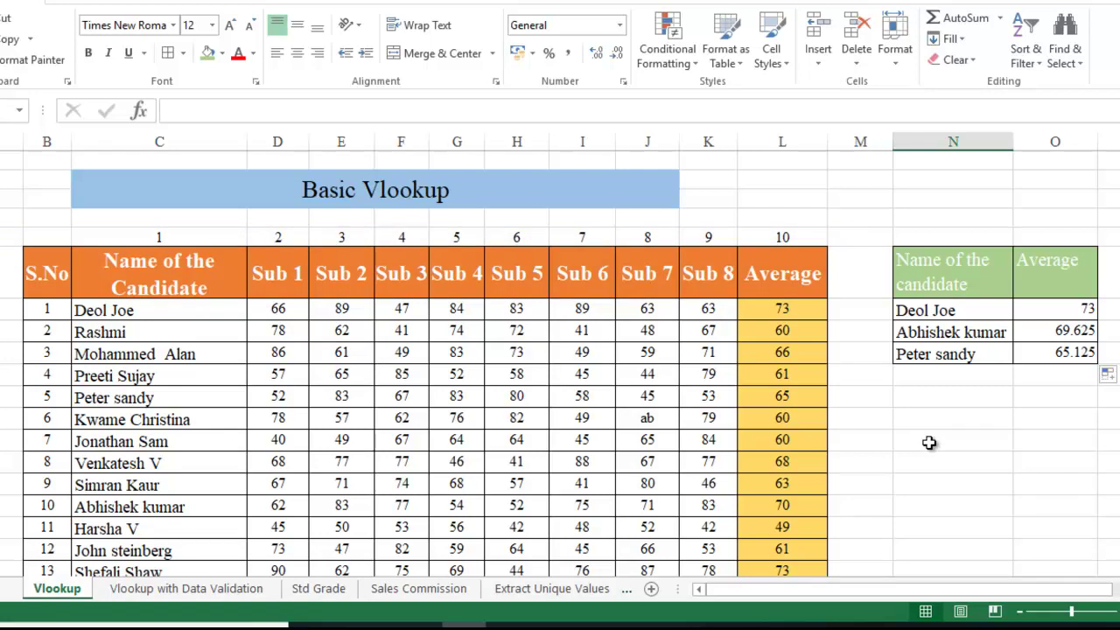
left_click(175, 591)
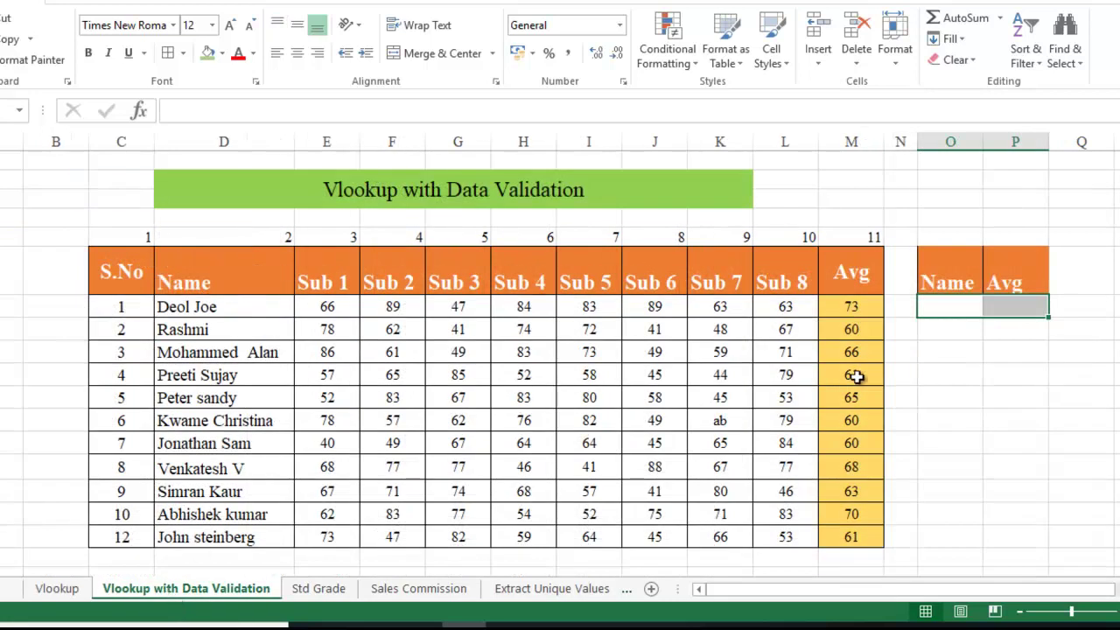
- Select the empty Name cell O7 on the Vlookup with Data Validation sheet and show the Data ribbon
key("ctrl+Page_Up")
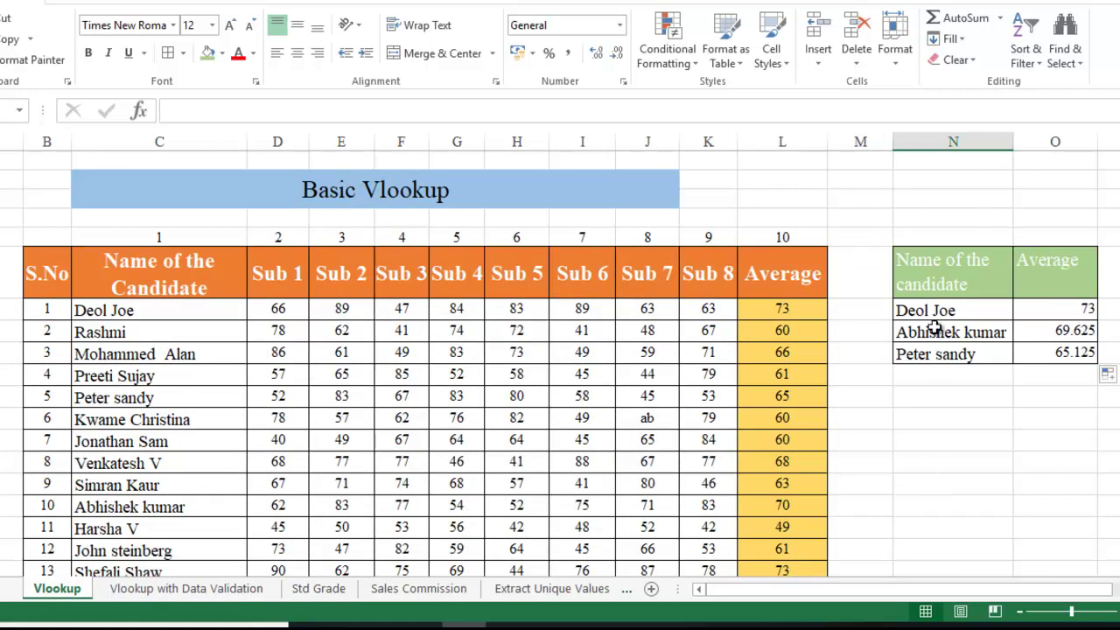
left_click(232, 592)
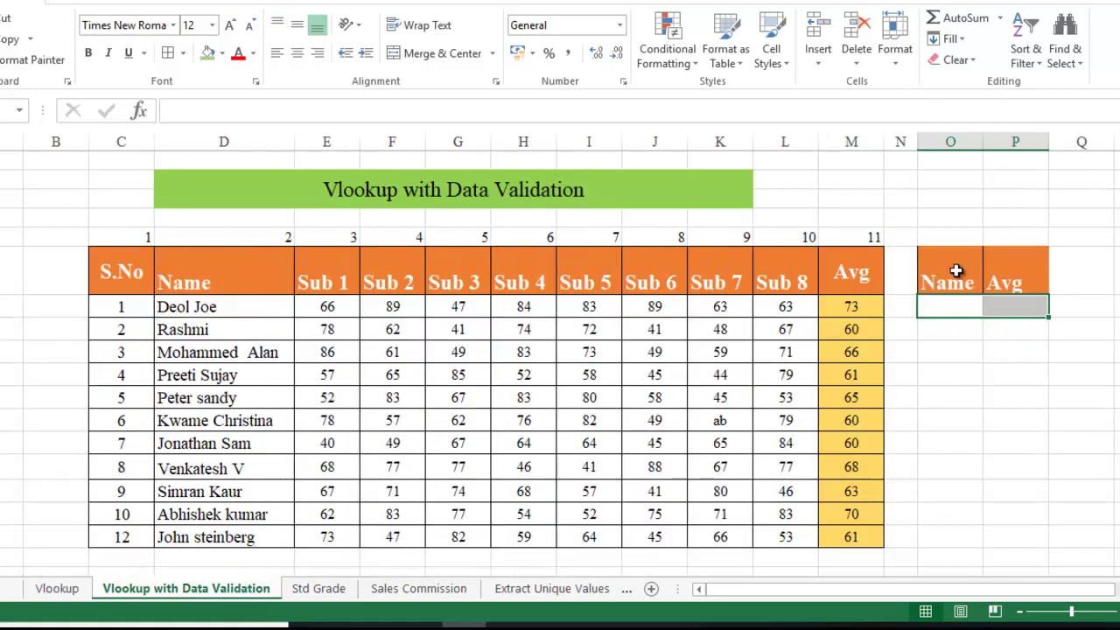
left_click(948, 307)
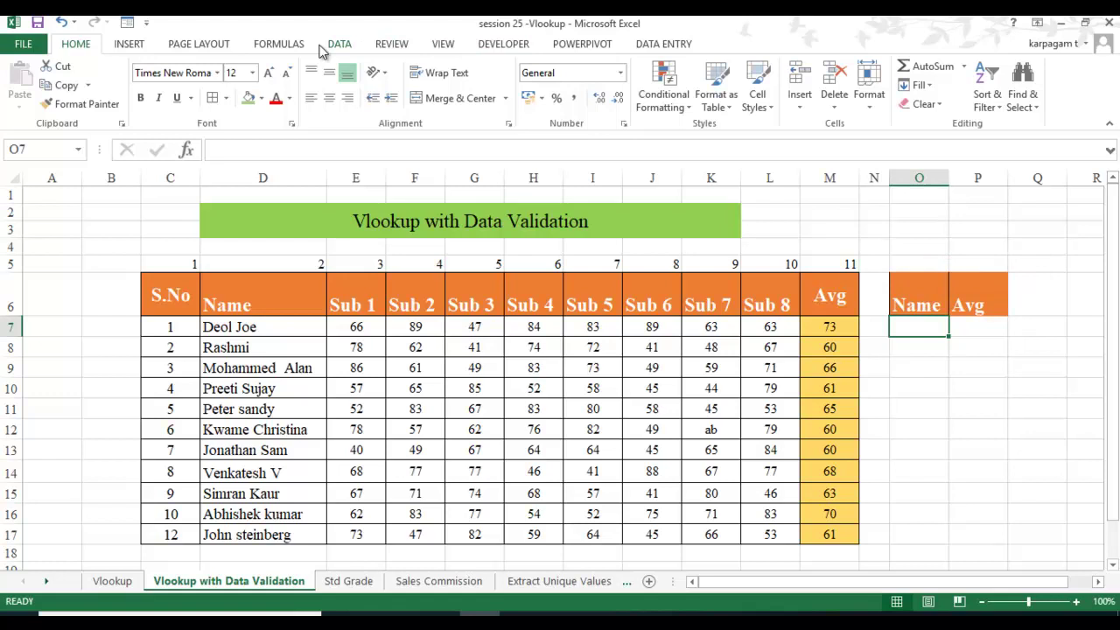
left_click(324, 45)
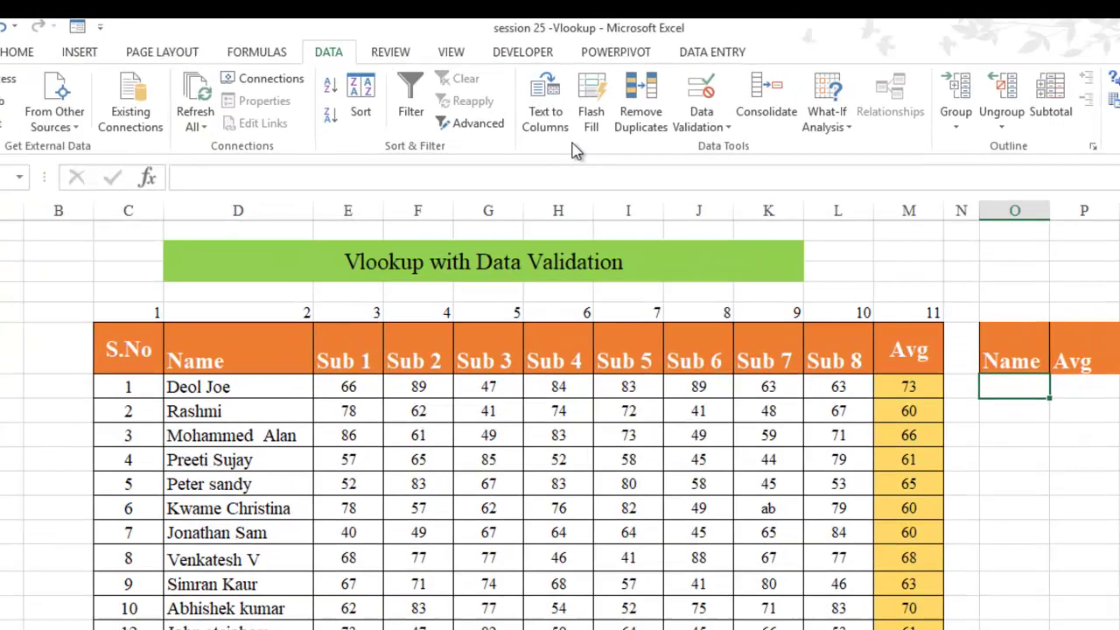
- Give O7 List data validation with source =$D$7:$D$17, the student names
left_click(667, 93)
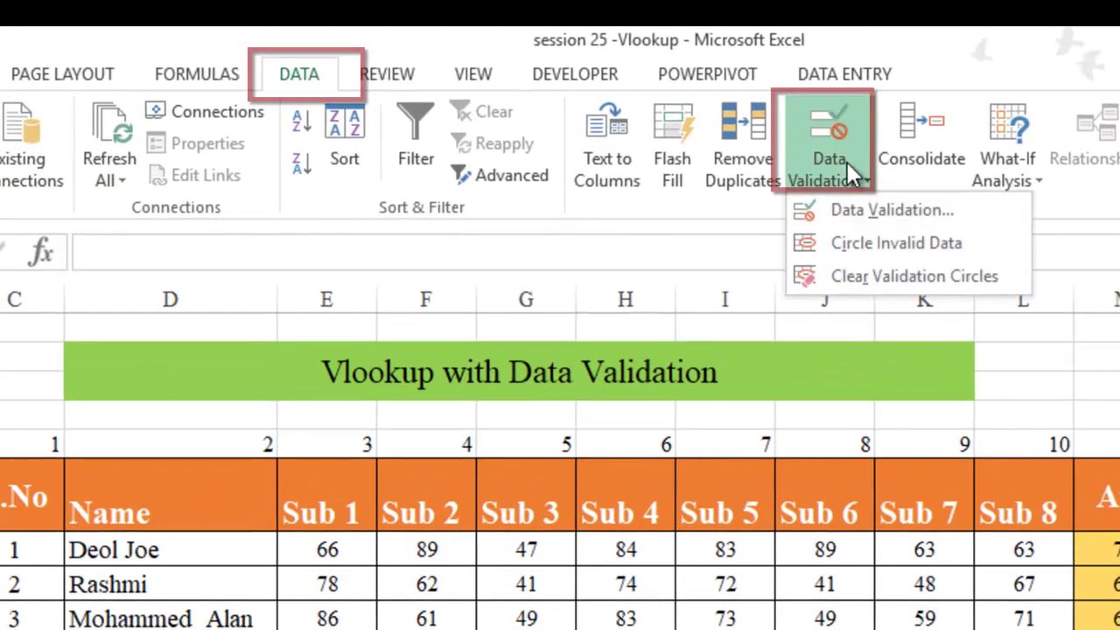
left_click(879, 214)
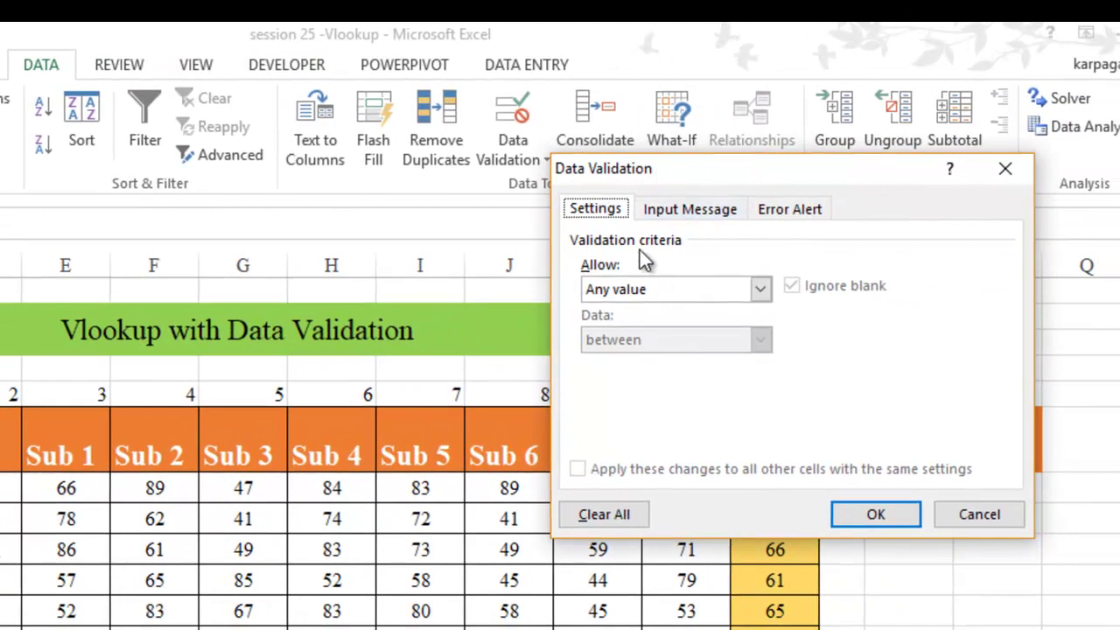
left_click(761, 290)
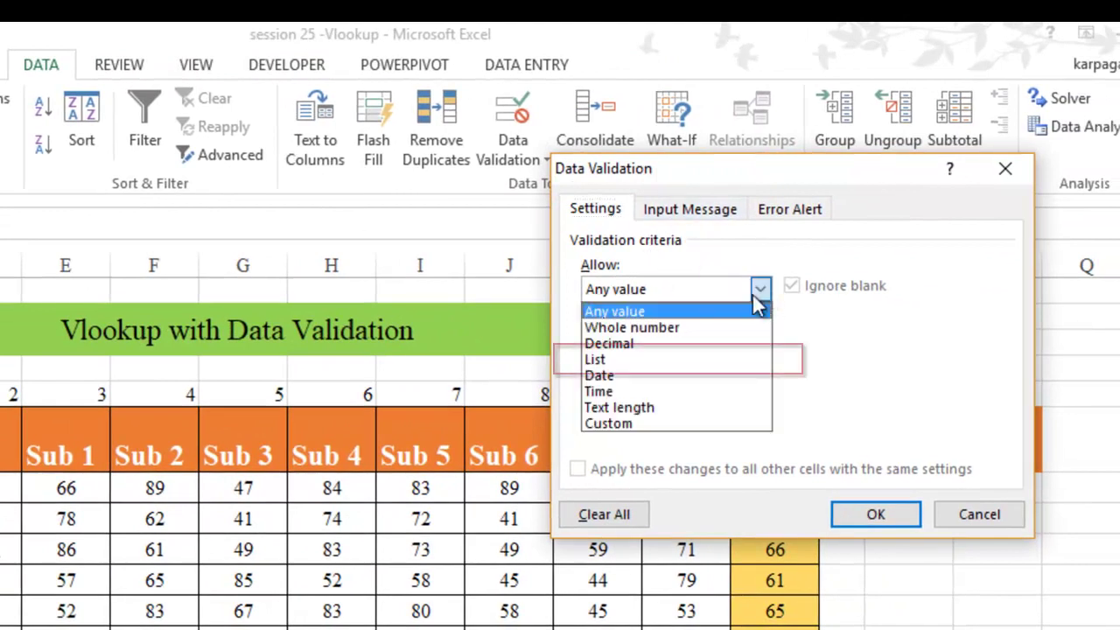
left_click(674, 358)
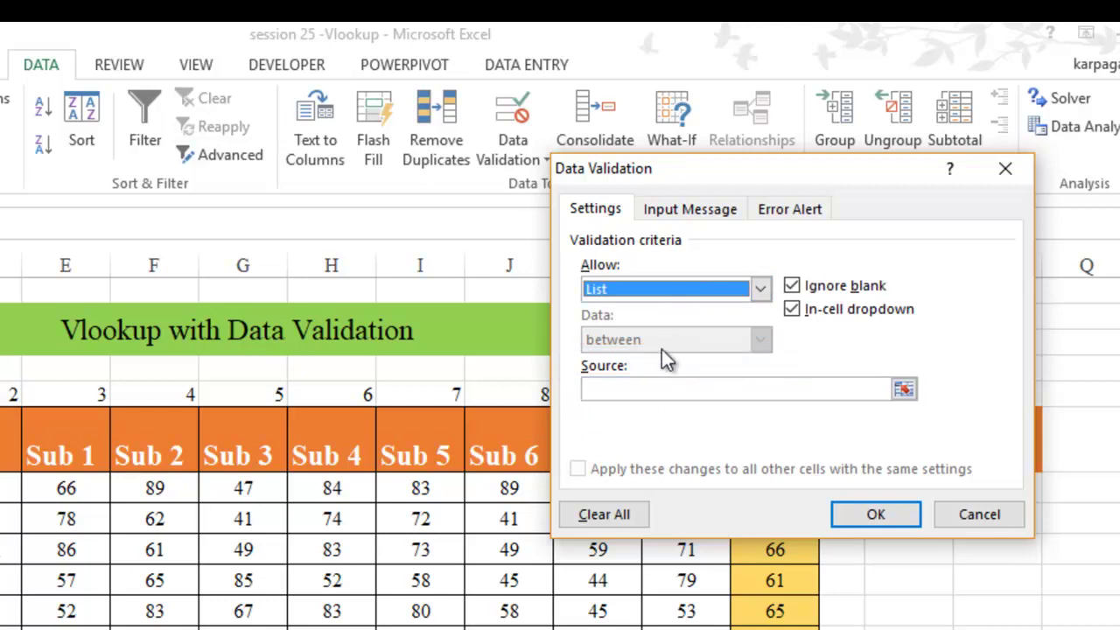
left_click(691, 390)
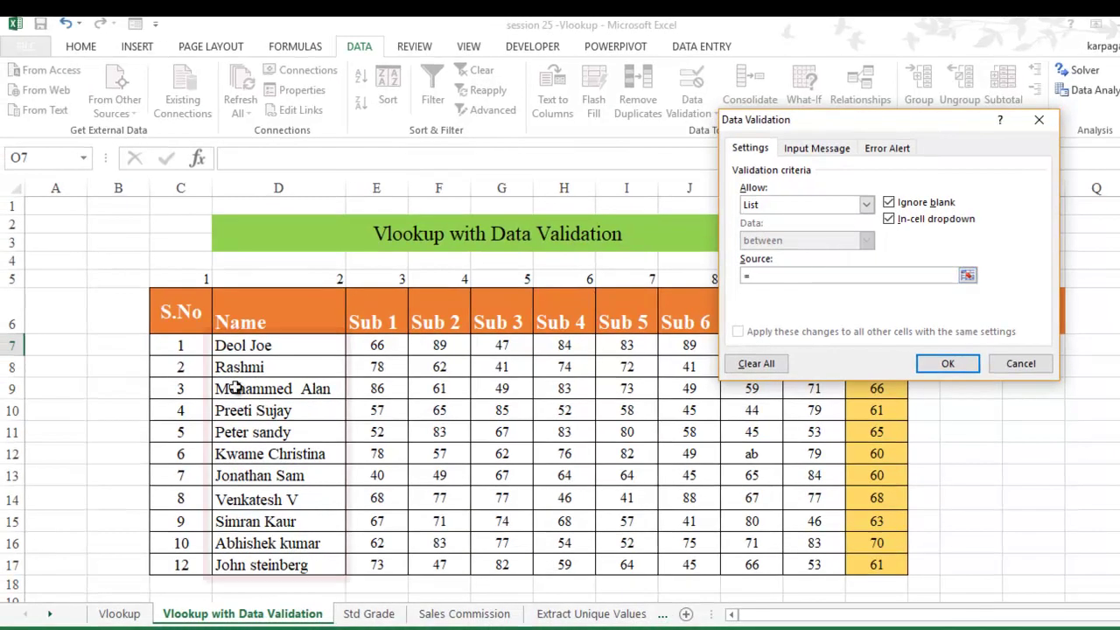
left_click_drag(246, 356, 271, 565)
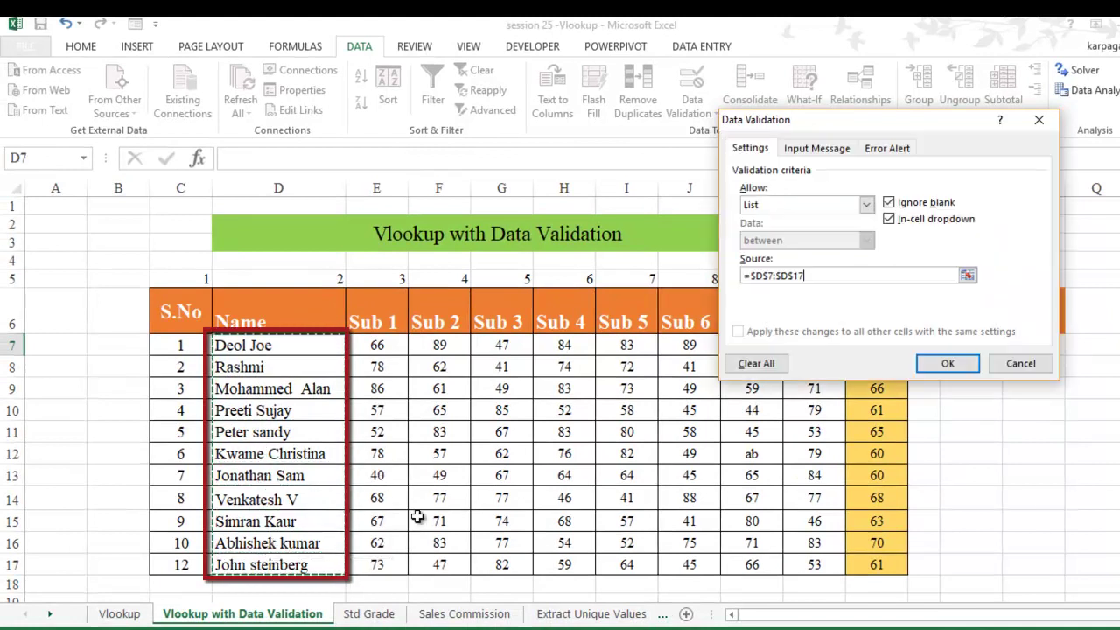
left_click(943, 362)
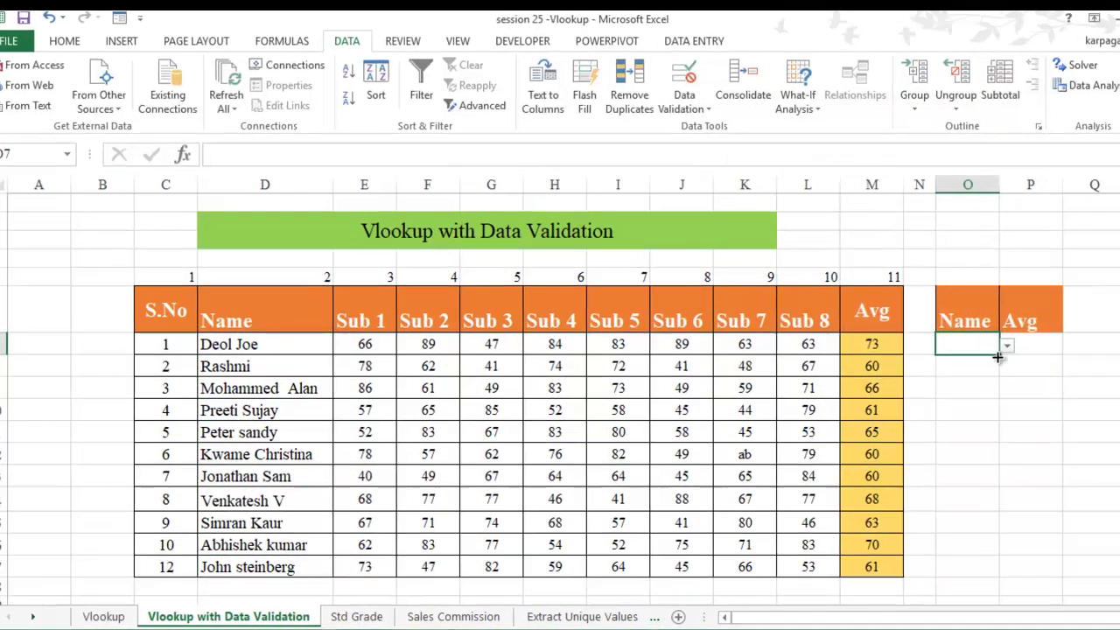
left_click(1011, 347)
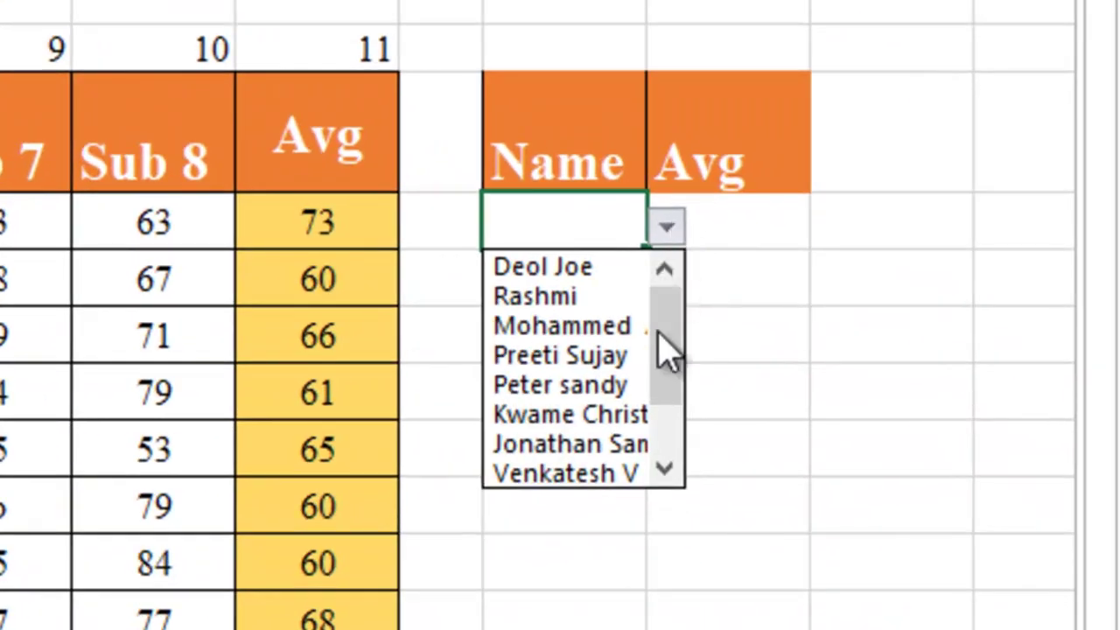
left_click_drag(675, 345, 677, 237)
key("Escape")
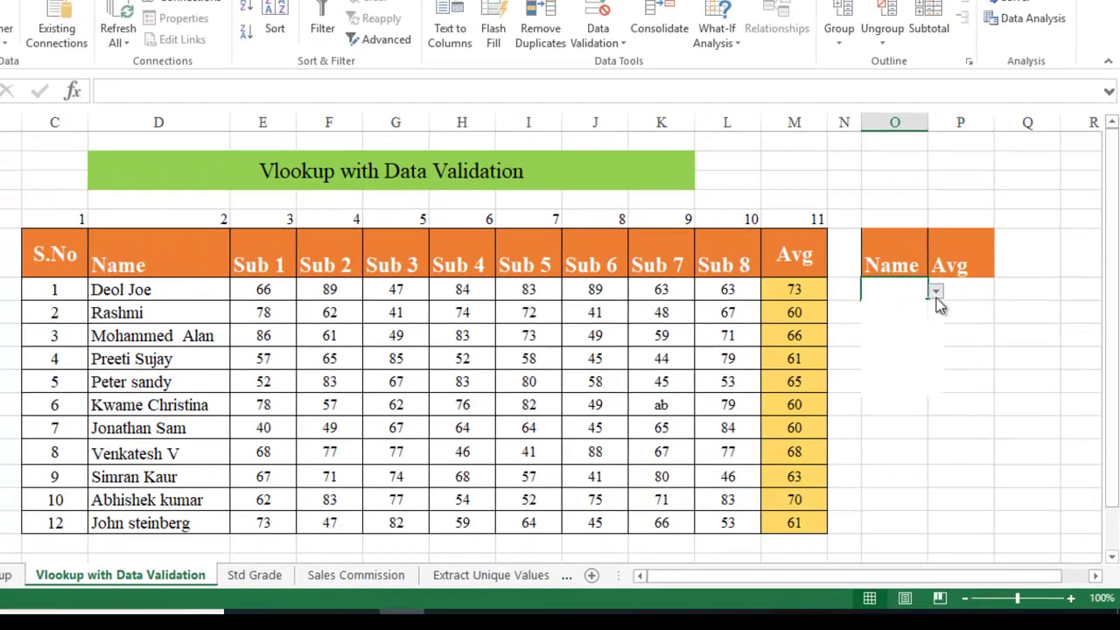
left_click(936, 294)
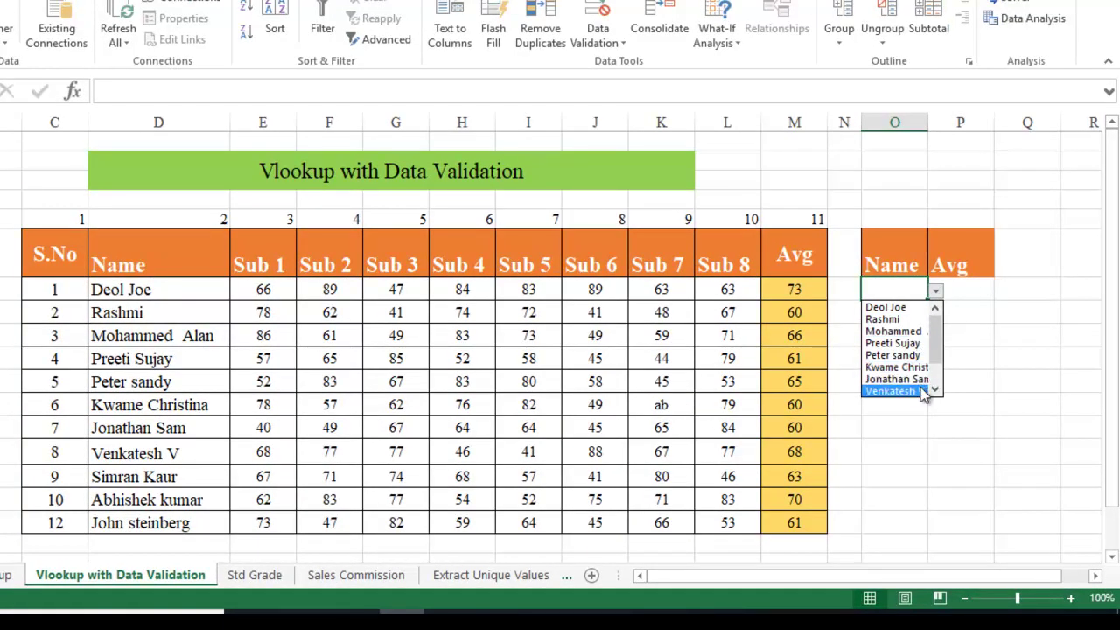
key("Escape")
left_click(971, 291)
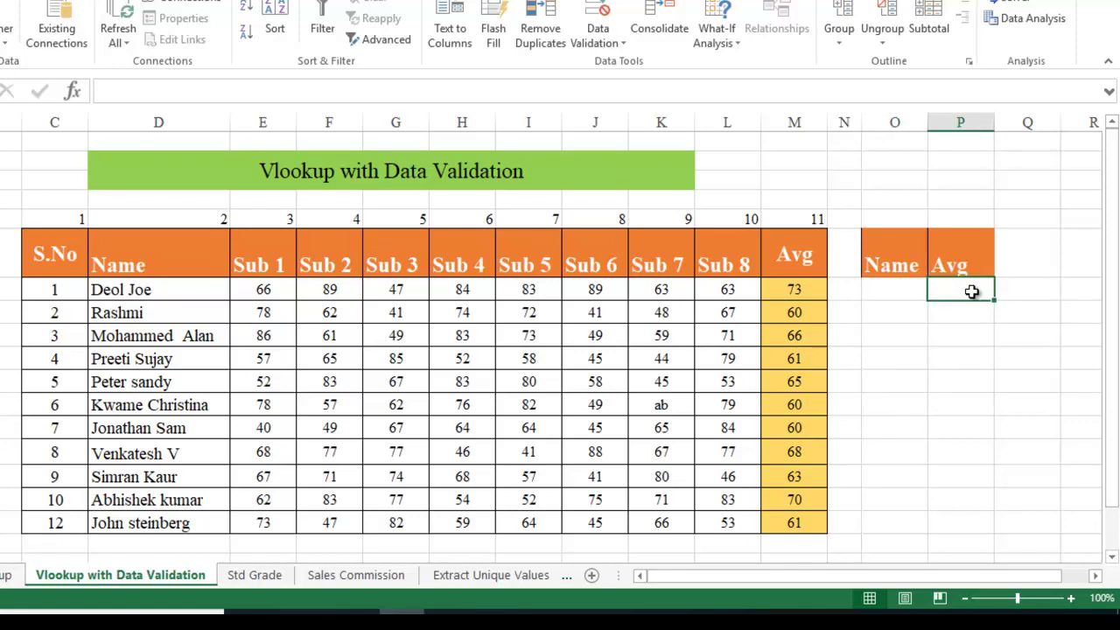
left_click(922, 290)
left_click(935, 291)
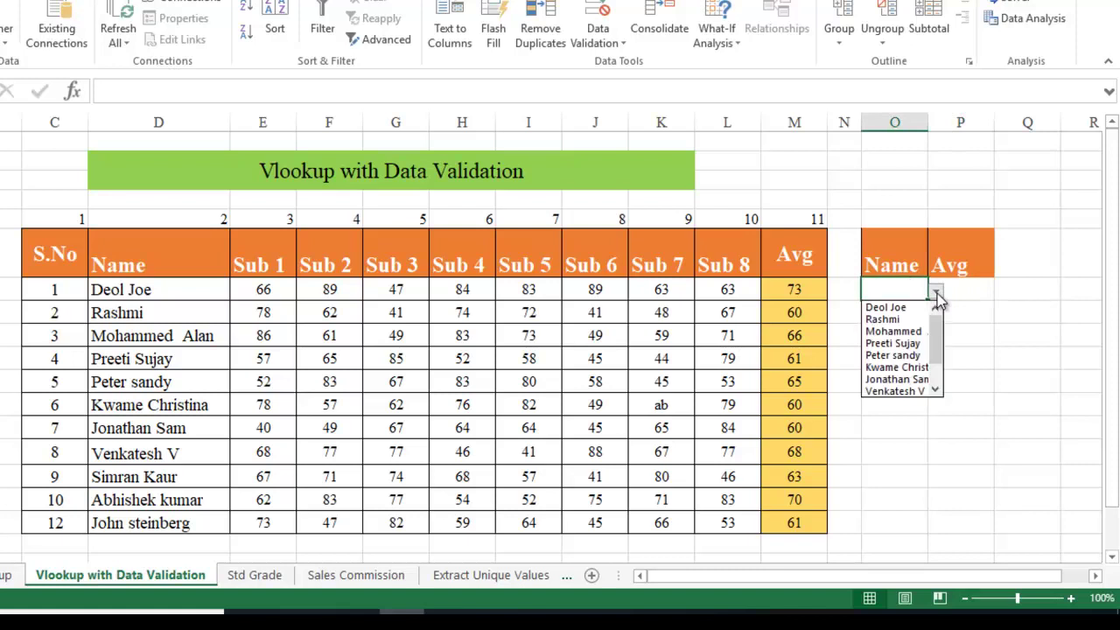
left_click(911, 344)
left_click(982, 291)
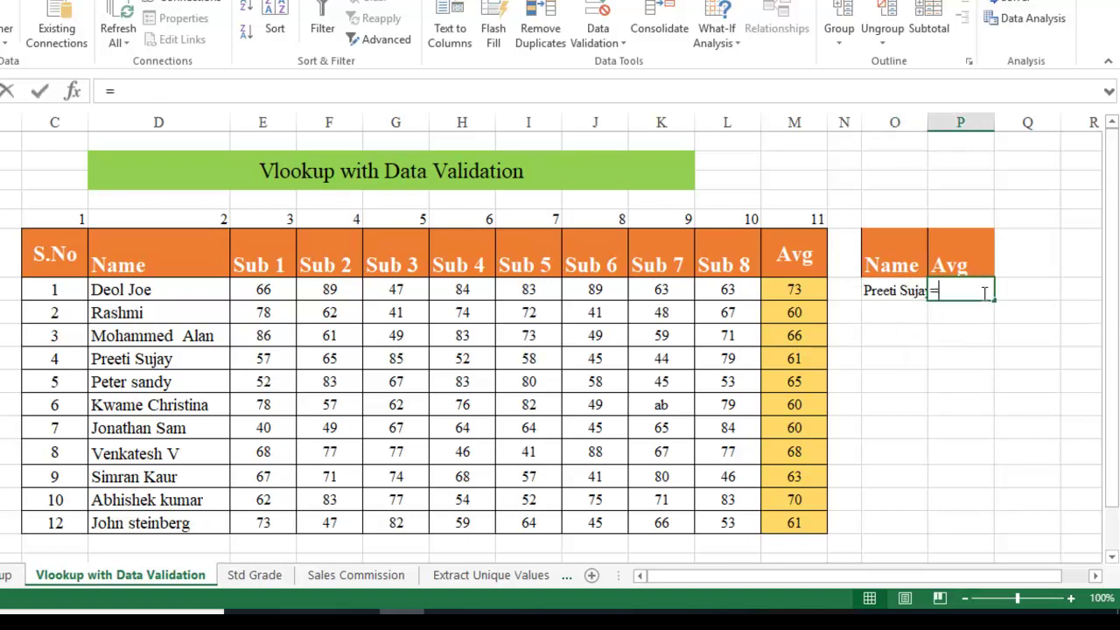
type("=vl")
key("Tab")
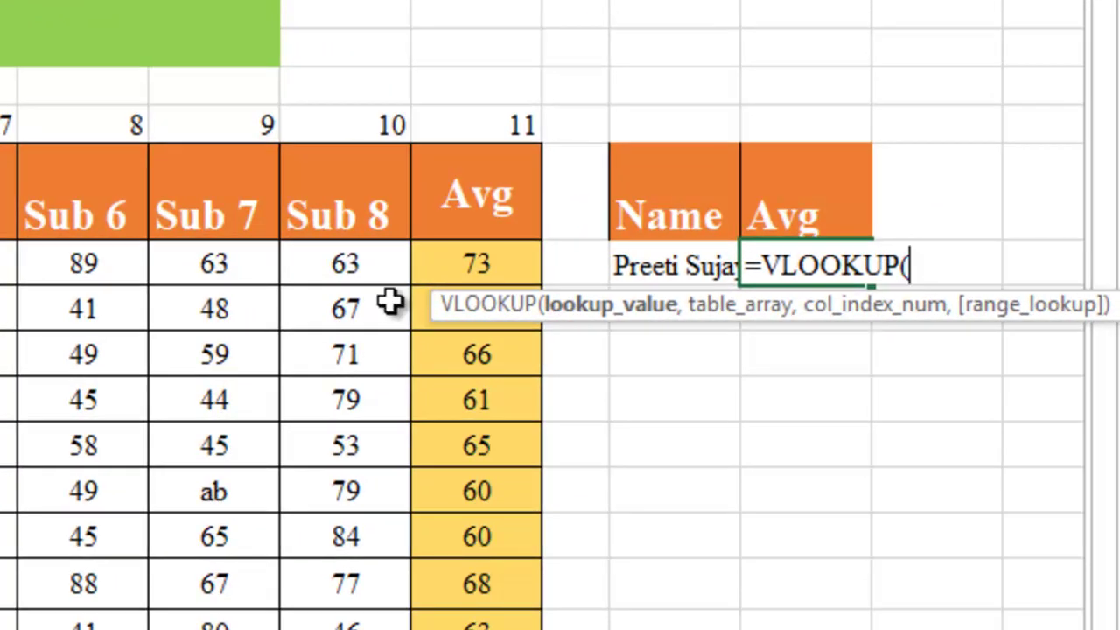
left_click(645, 270)
type(",")
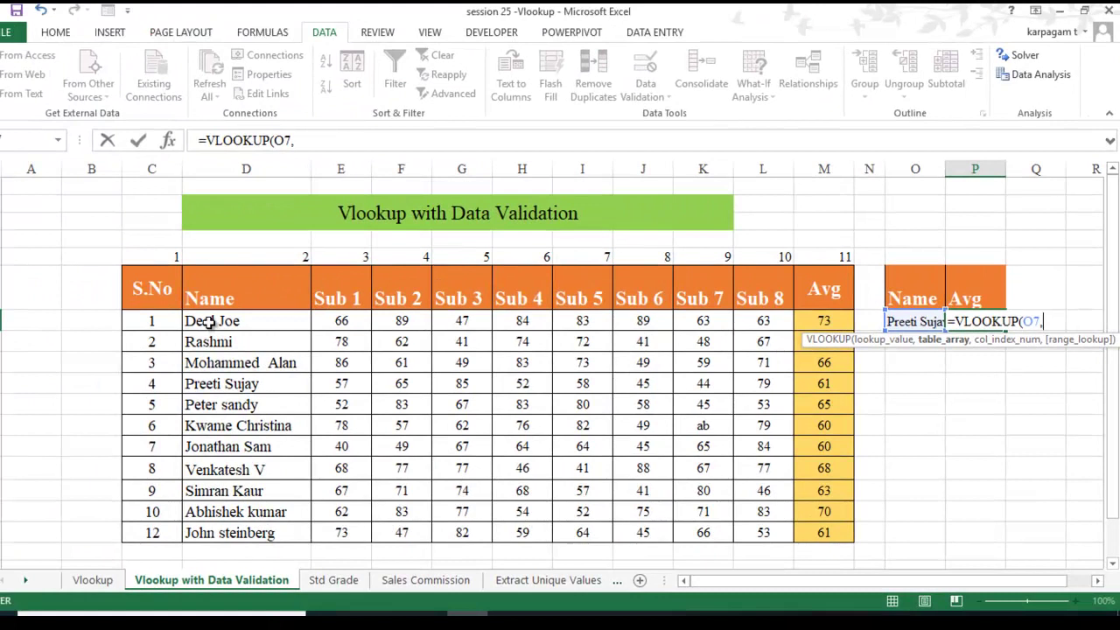
left_click(210, 322)
left_click_drag(210, 322, 824, 542)
type(",")
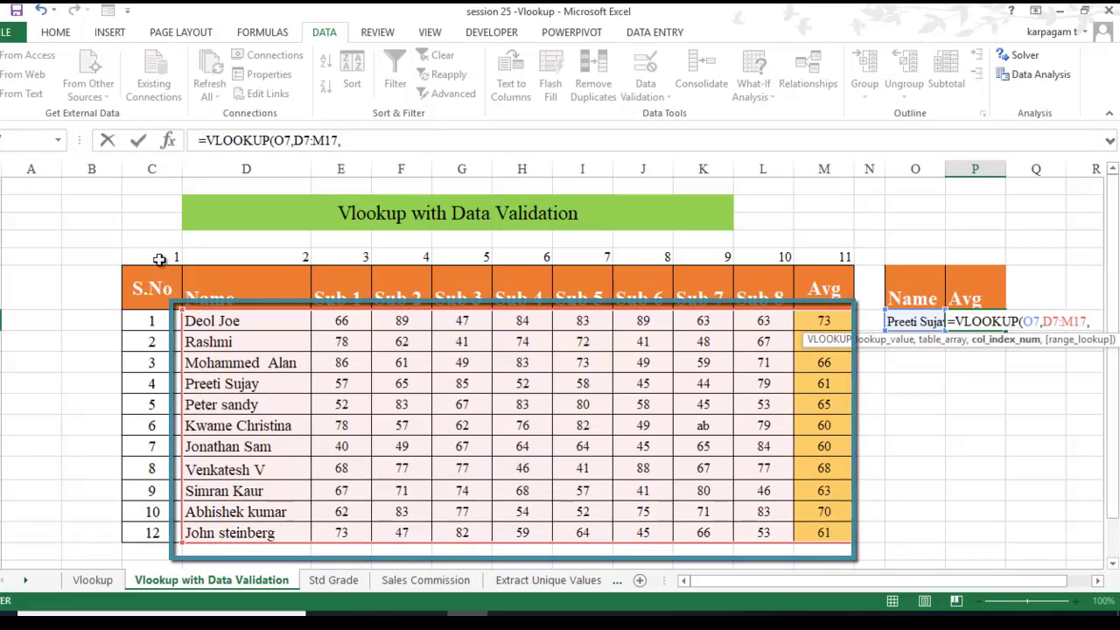
type("10")
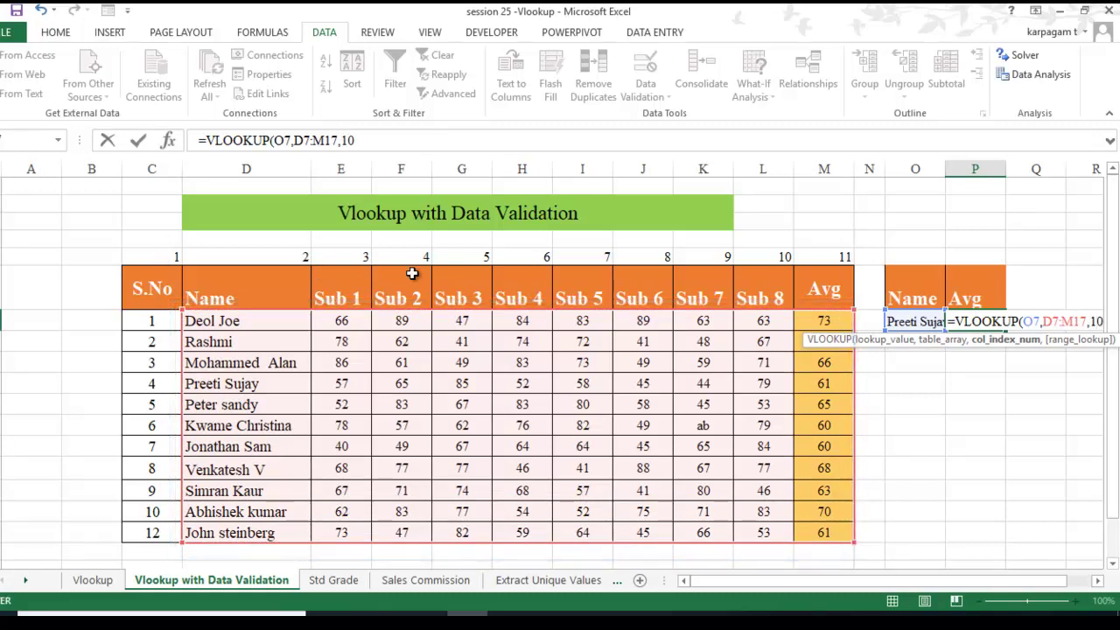
type(",")
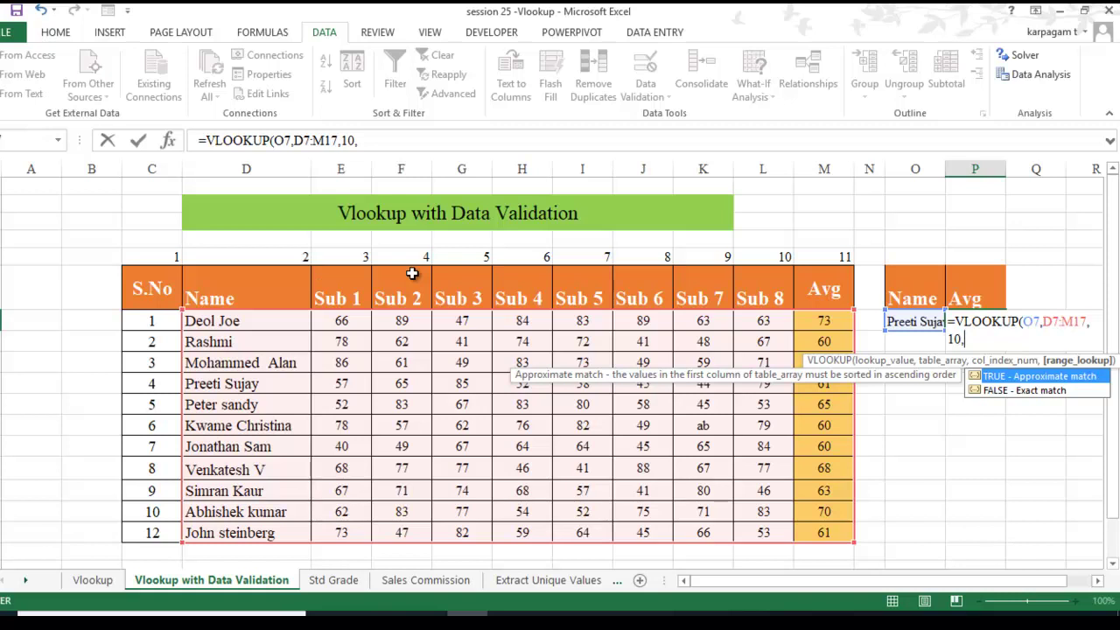
type("0)")
key("Return")
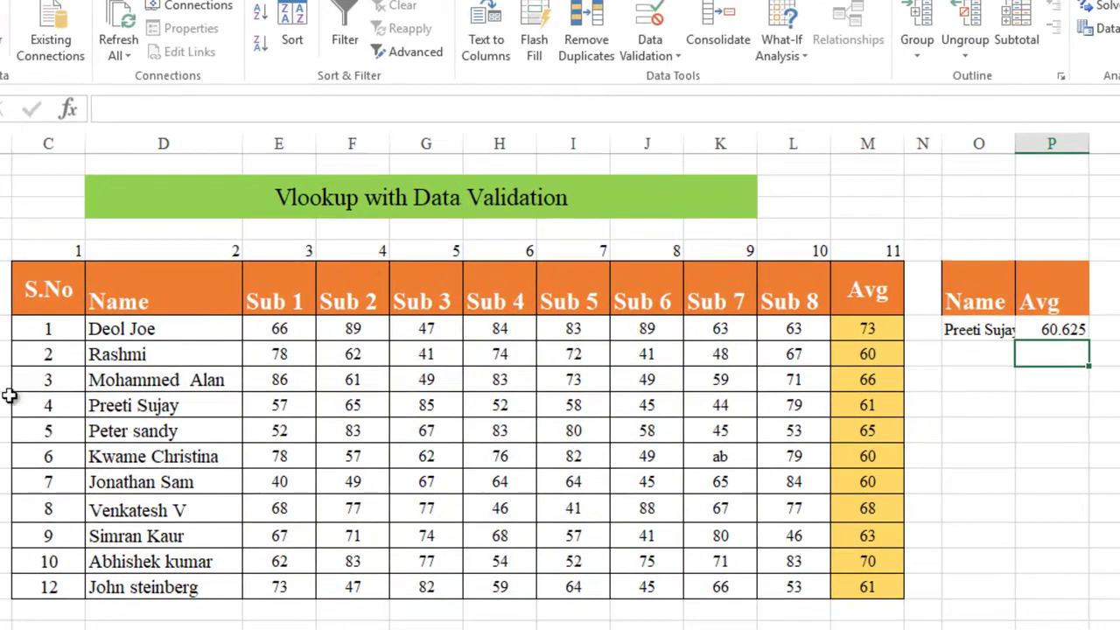
left_click(26, 398)
key("shift+space")
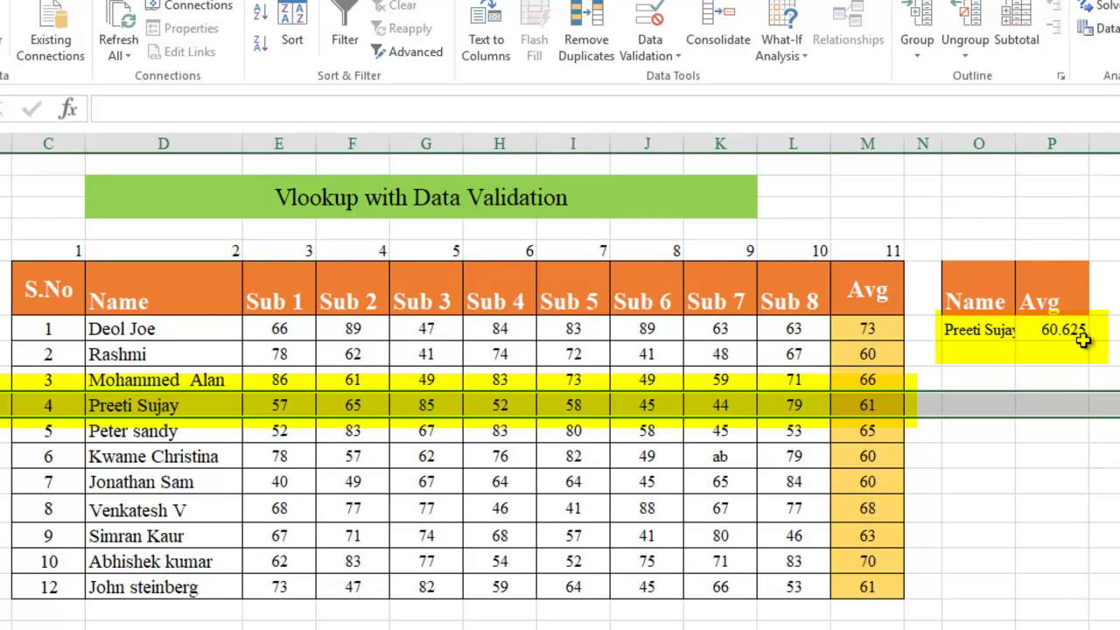
left_click(1008, 340)
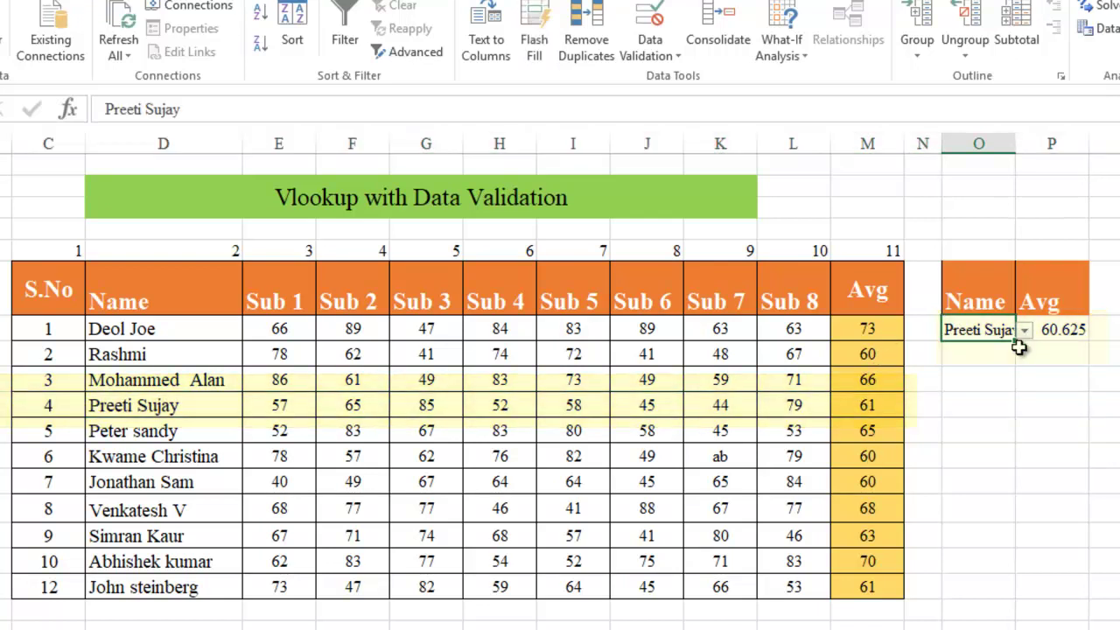
left_click(1024, 330)
left_click(1003, 444)
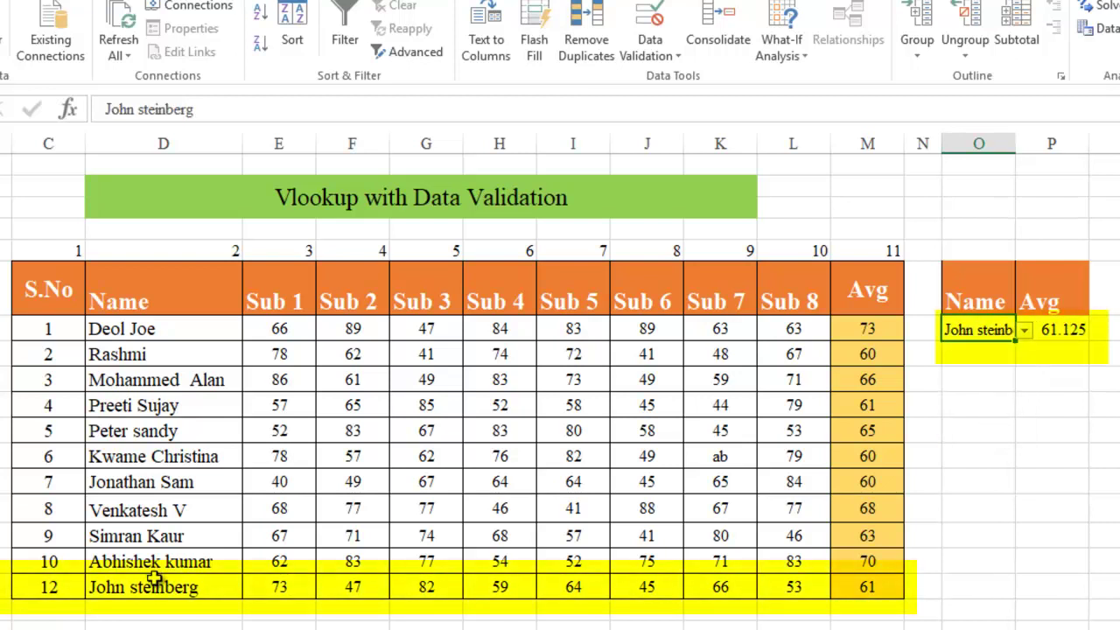
left_click(1037, 337)
left_click(991, 334)
left_click(1025, 333)
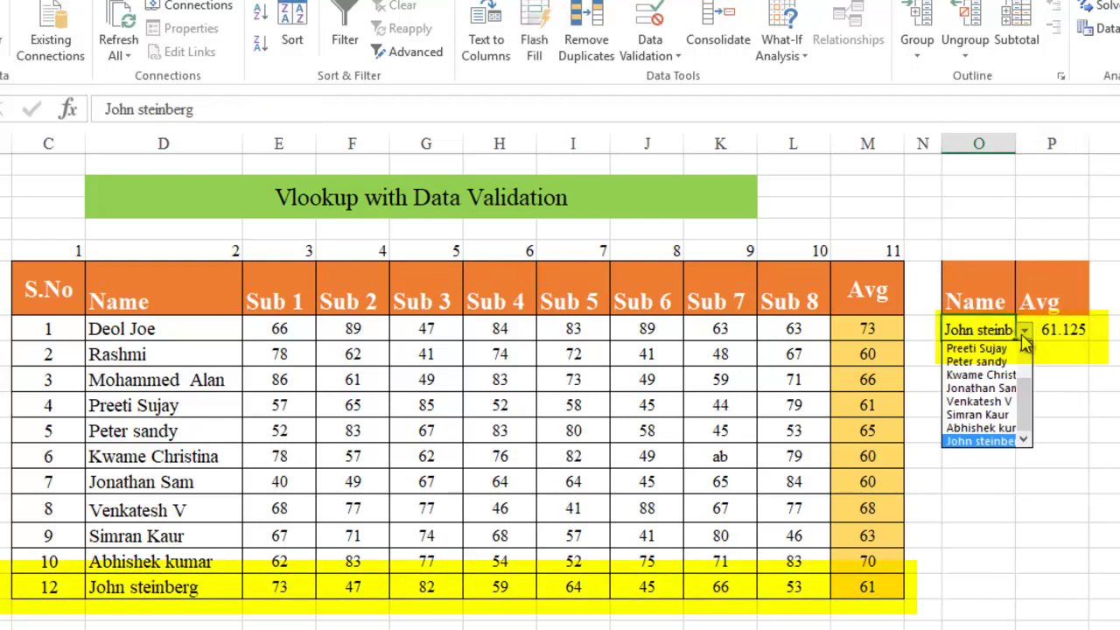
left_click(984, 362)
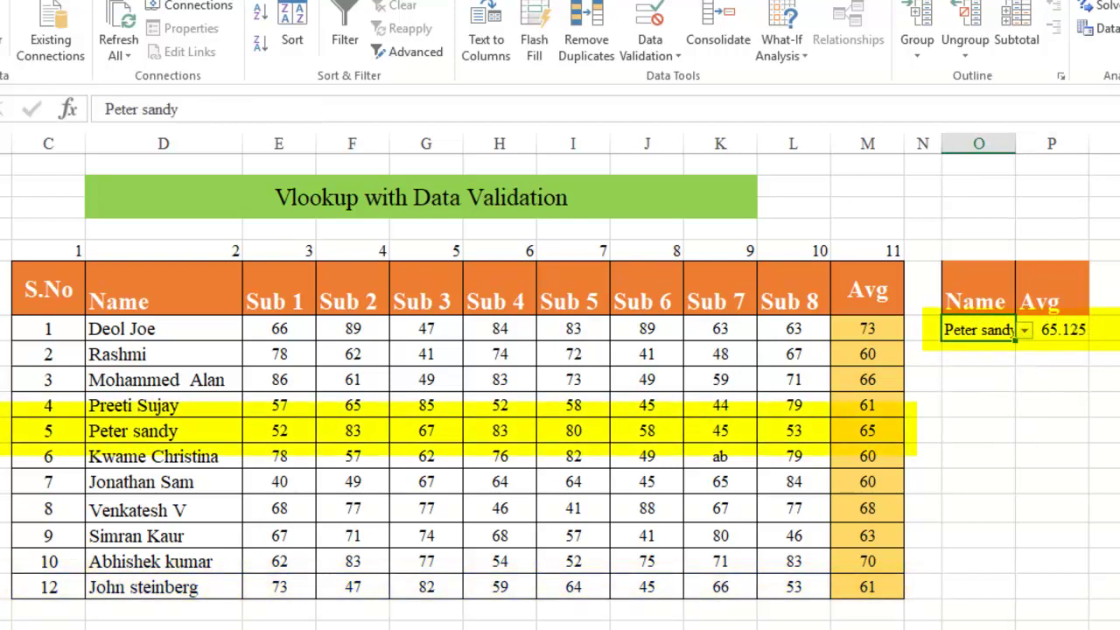
left_click(3, 430)
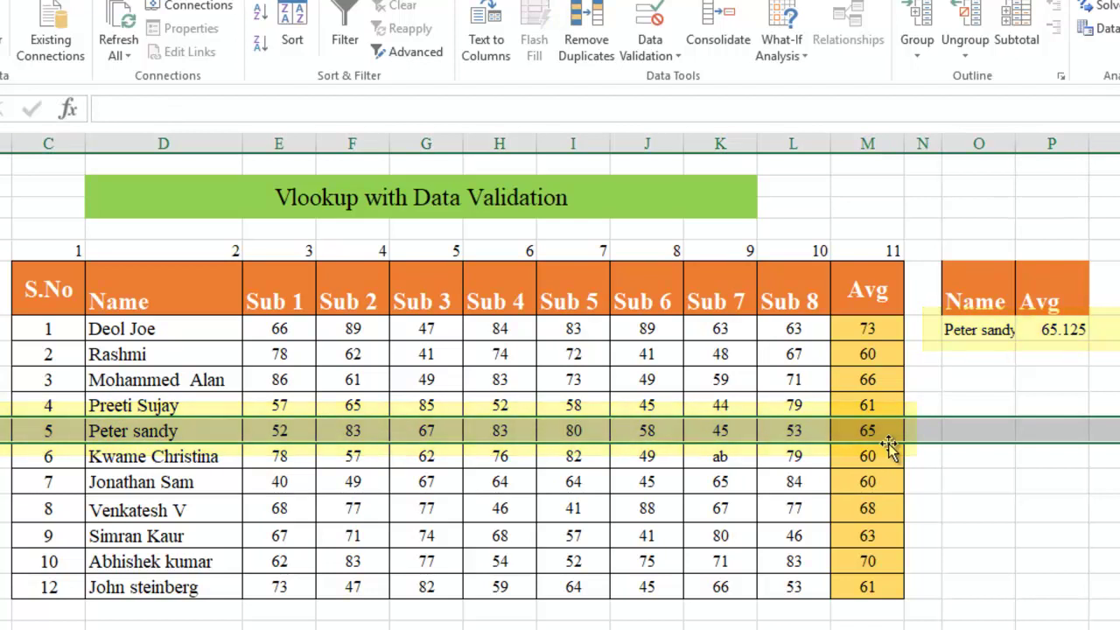
left_click(966, 487)
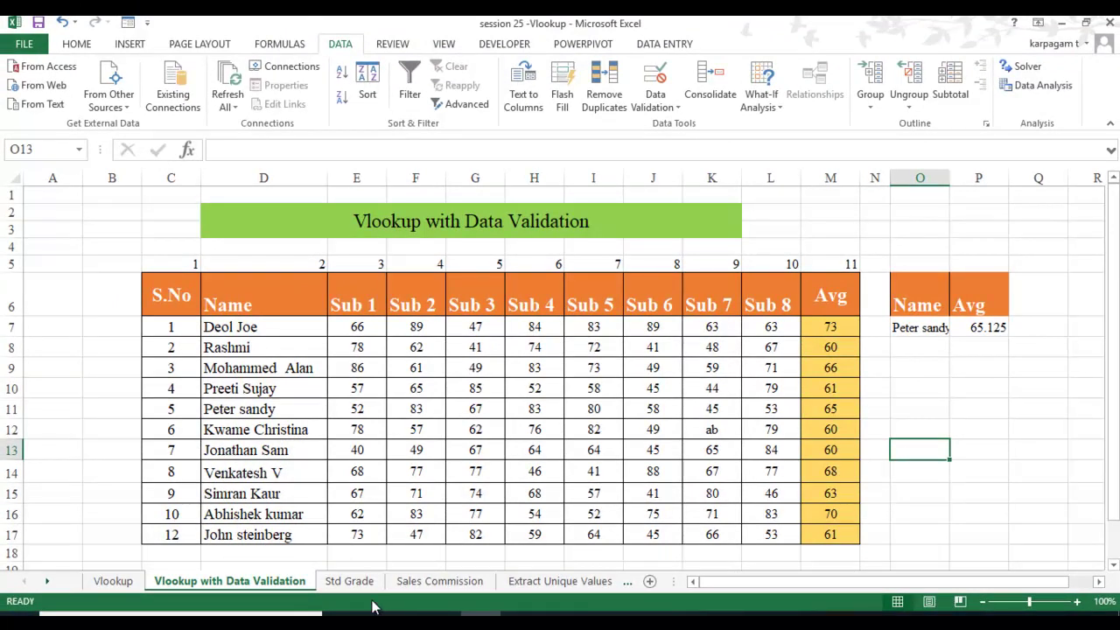
- On Std Grade, enter =VLOOKUP(L7,O7:P16,2,1) in M7, returning B+ for the first student
left_click(349, 581)
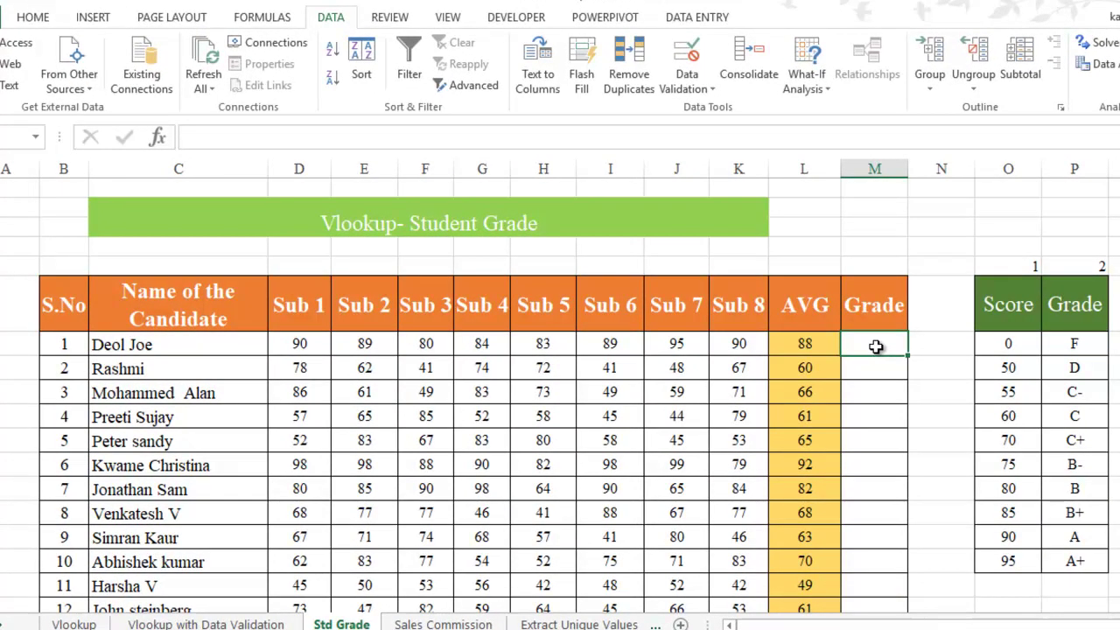
type("=vl")
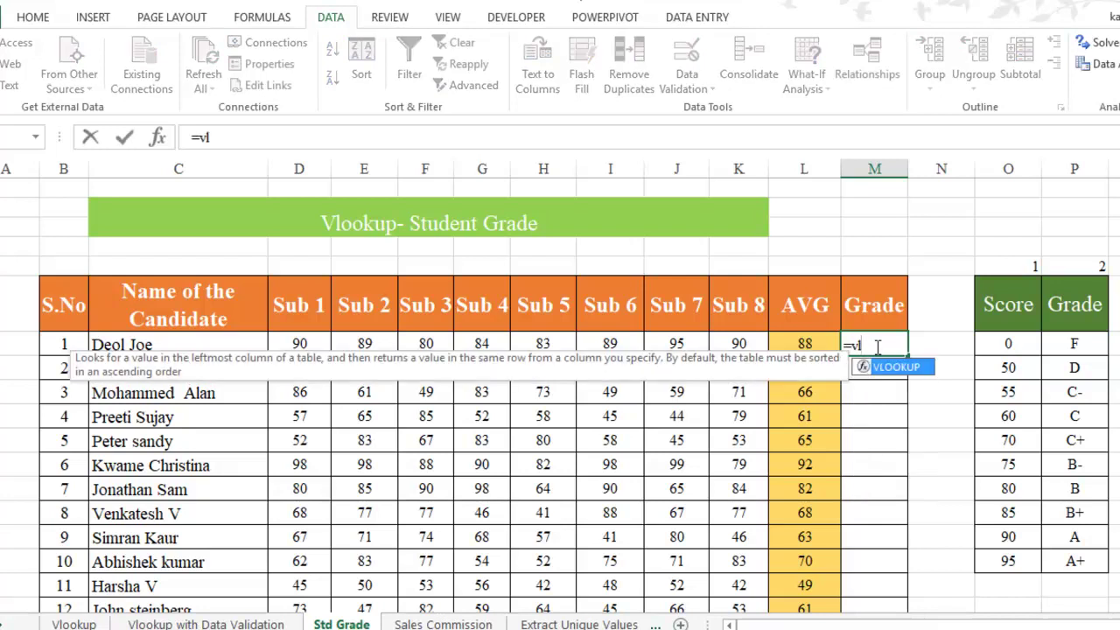
key("Tab")
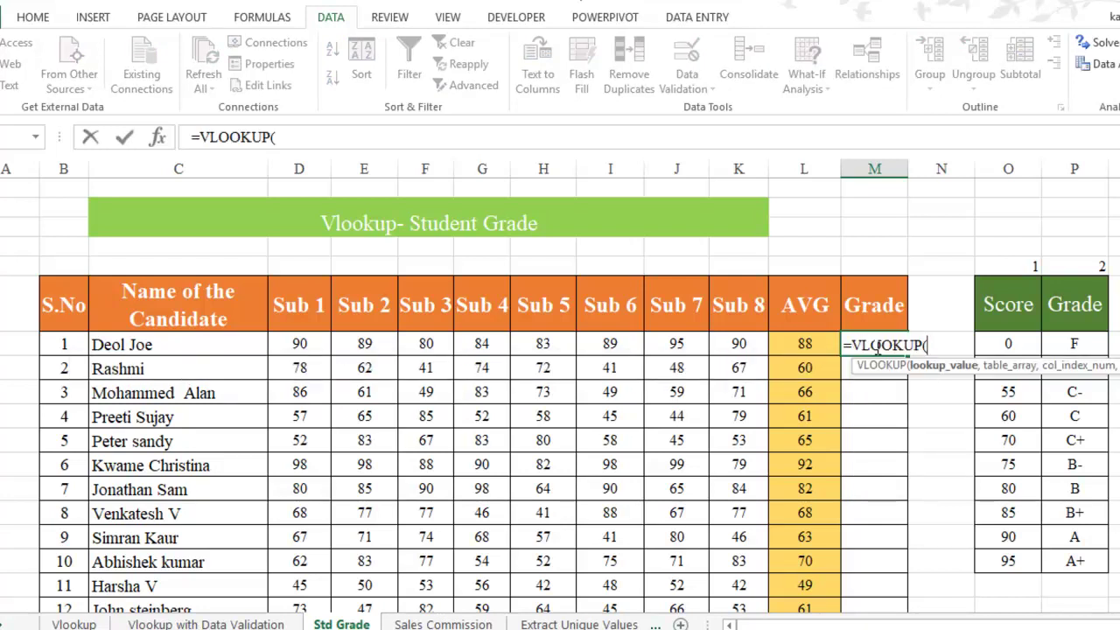
left_click(804, 345)
type(",")
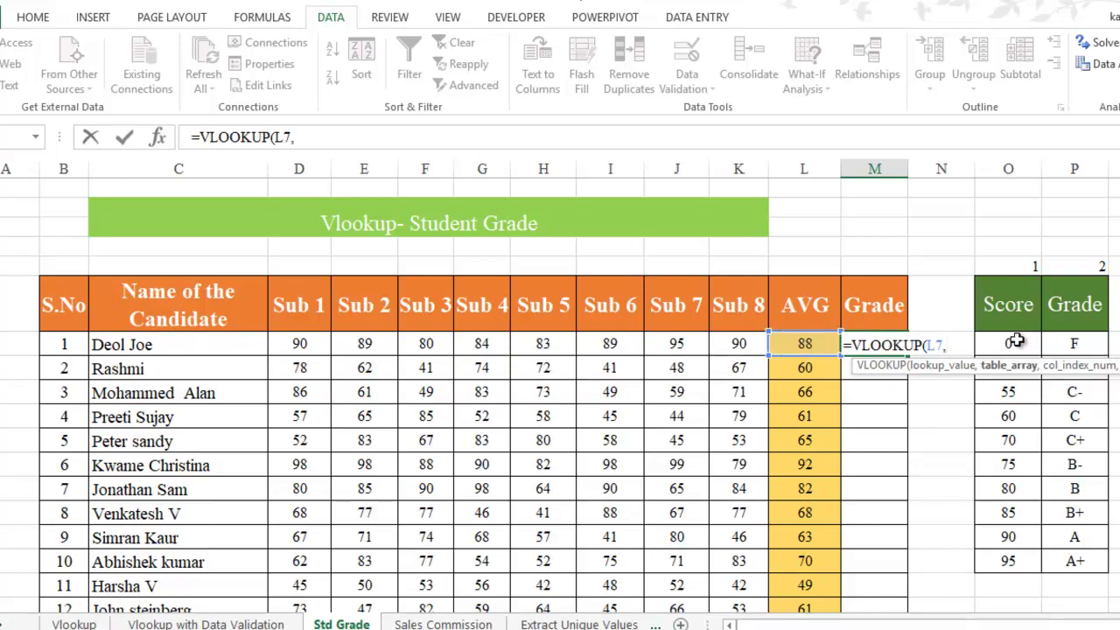
left_click_drag(996, 345, 1081, 564)
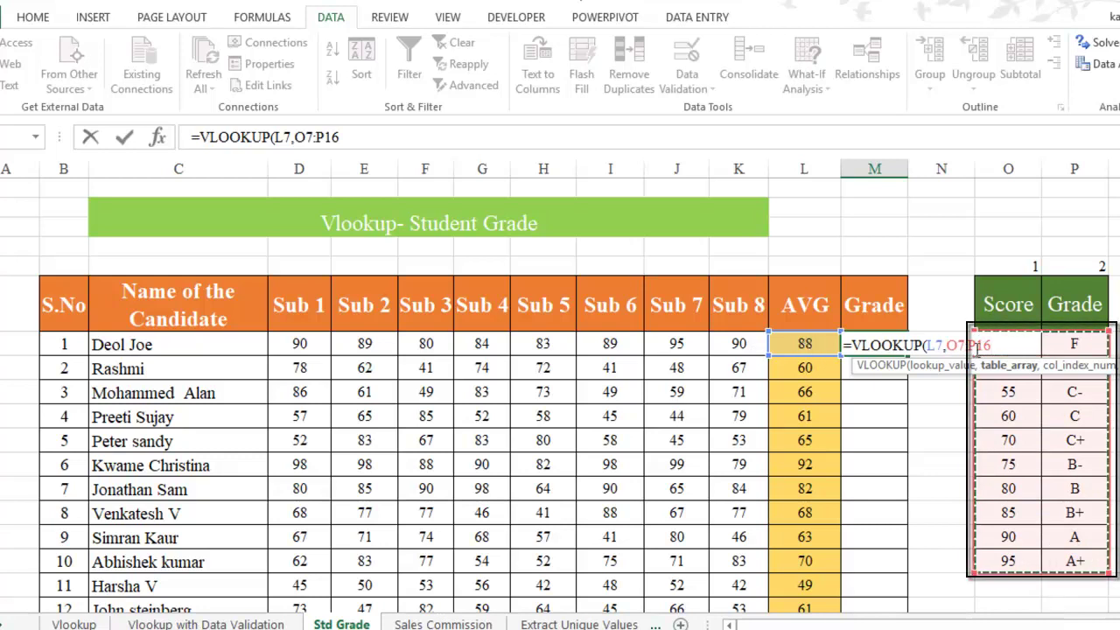
type(",")
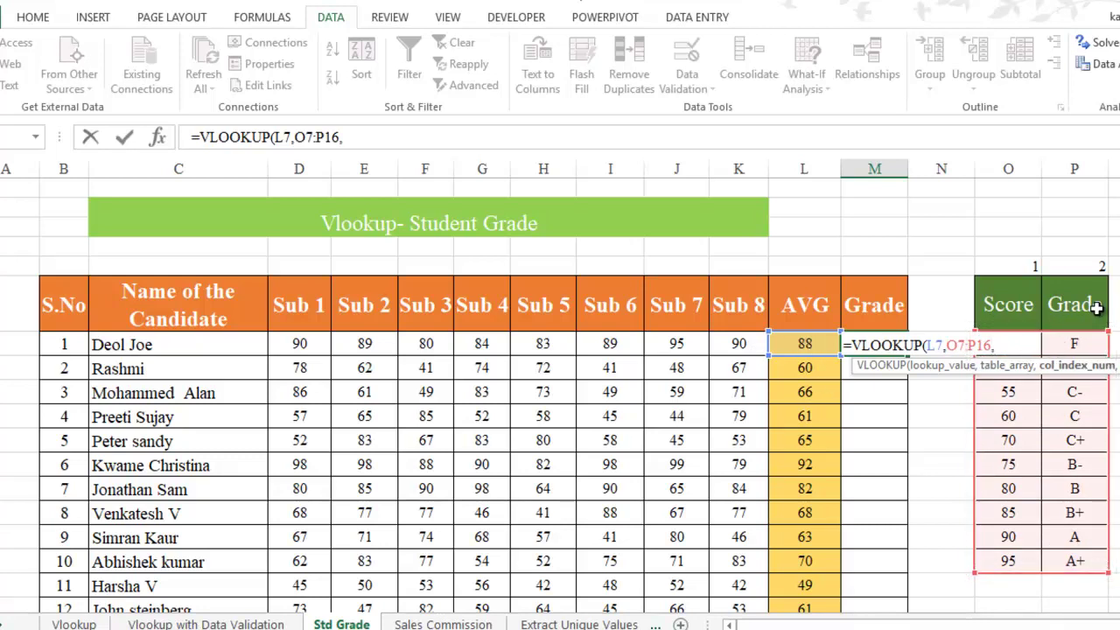
type("2,")
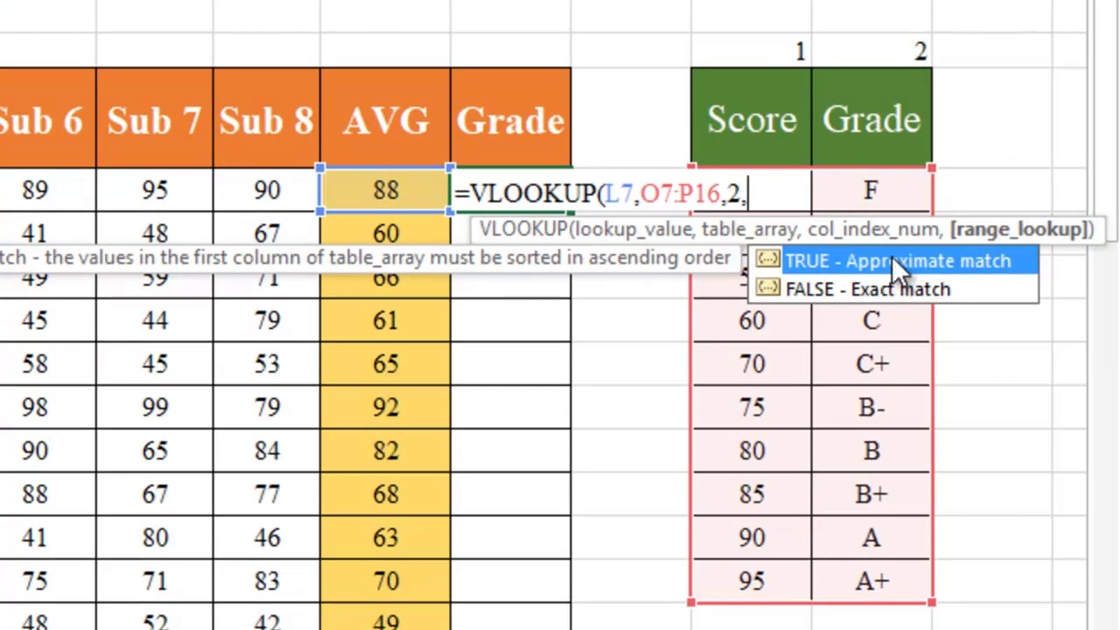
type("1)")
key("Return")
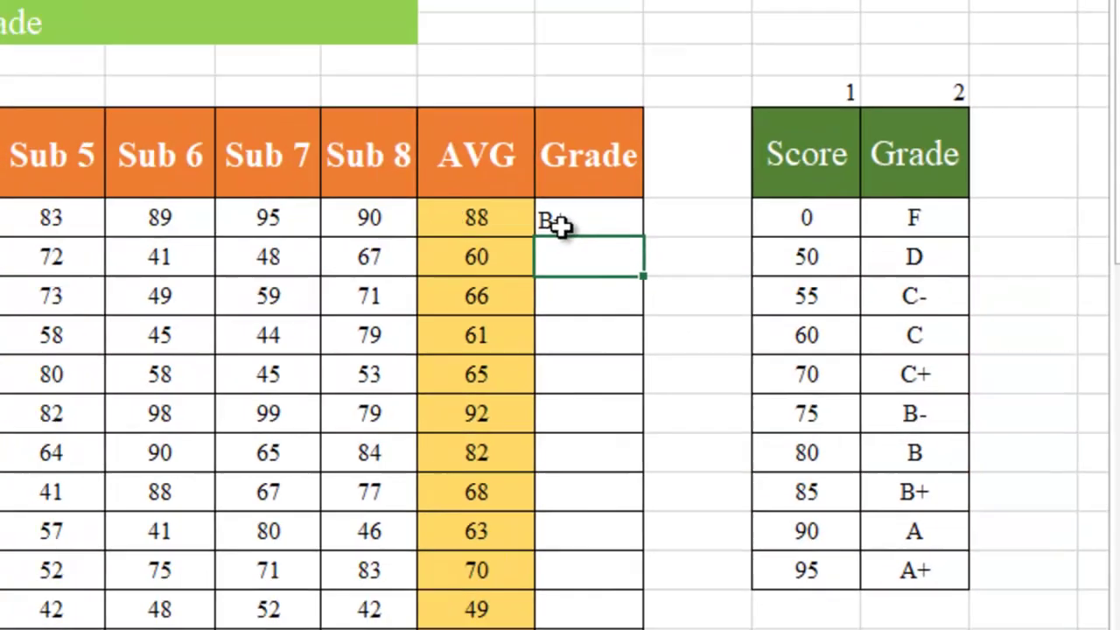
- Fill M7's grade formula down column M and inspect a #N/A cell's shifted table range
left_click(560, 224)
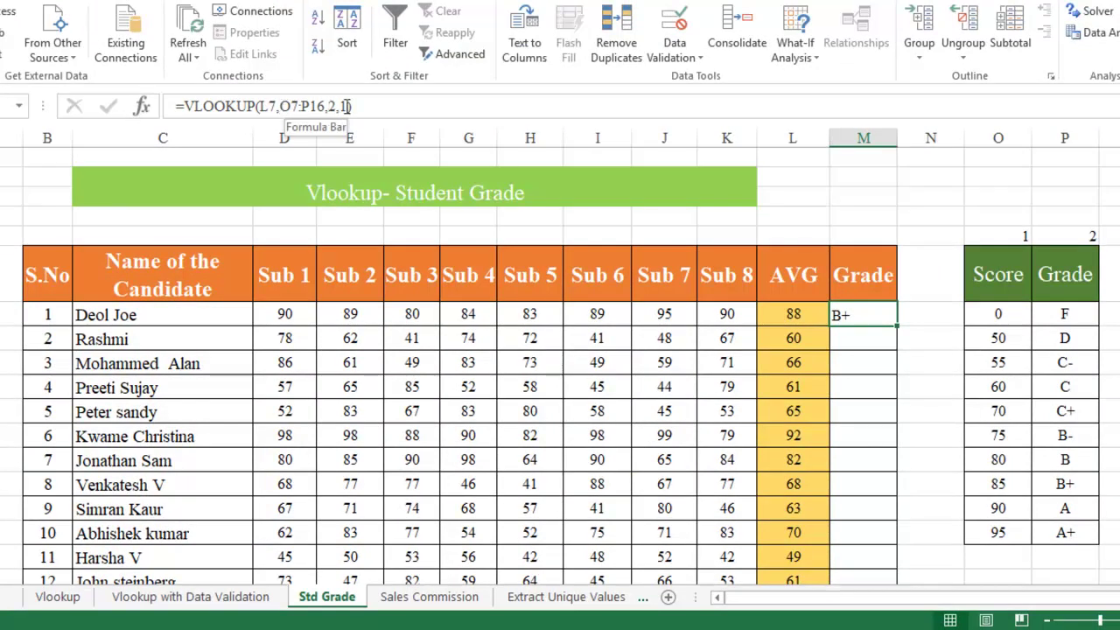
double_click(898, 326)
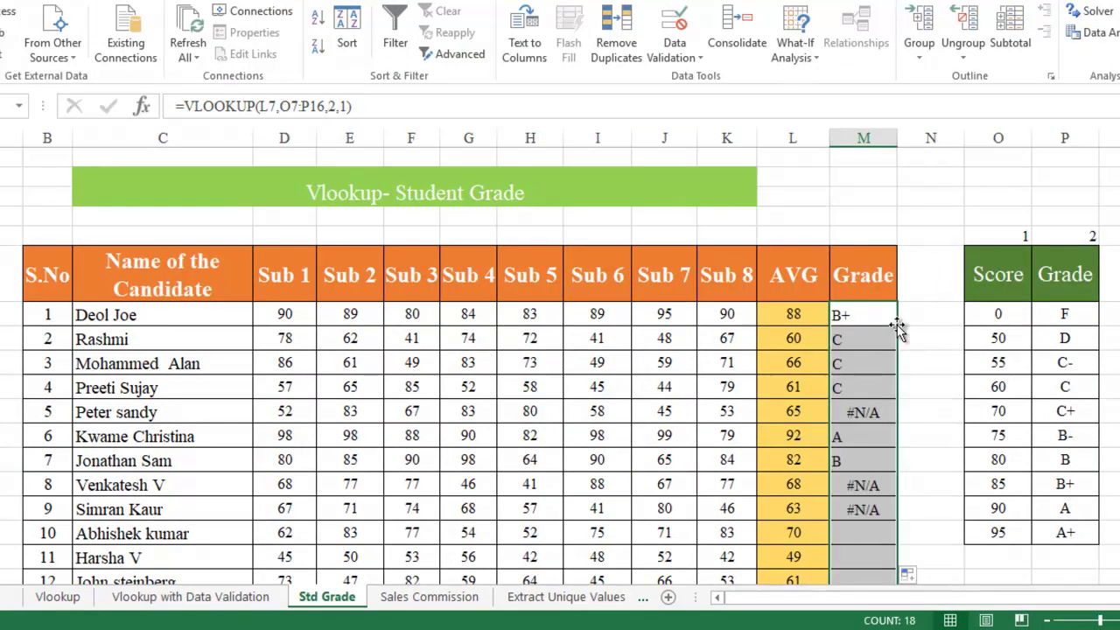
scroll(828, 324, "down", 2)
scroll(850, 399, "down", 1)
scroll(872, 437, "up", 3)
scroll(880, 355, "down", 2)
key("Right")
key("Right")
key("Right")
key("Right")
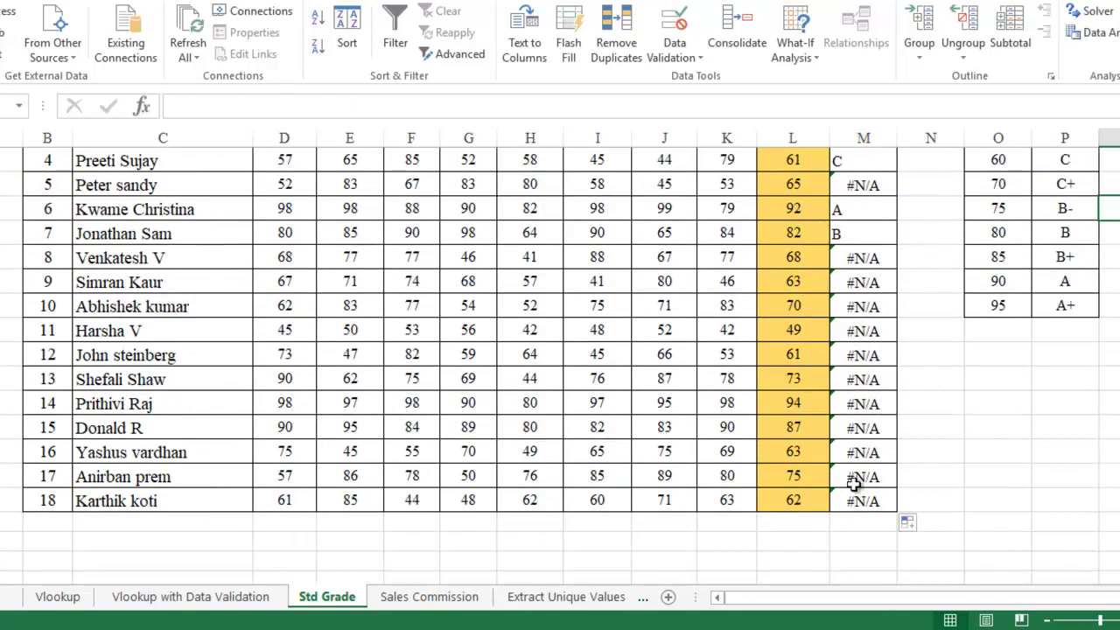
scroll(850, 433, "up", 3)
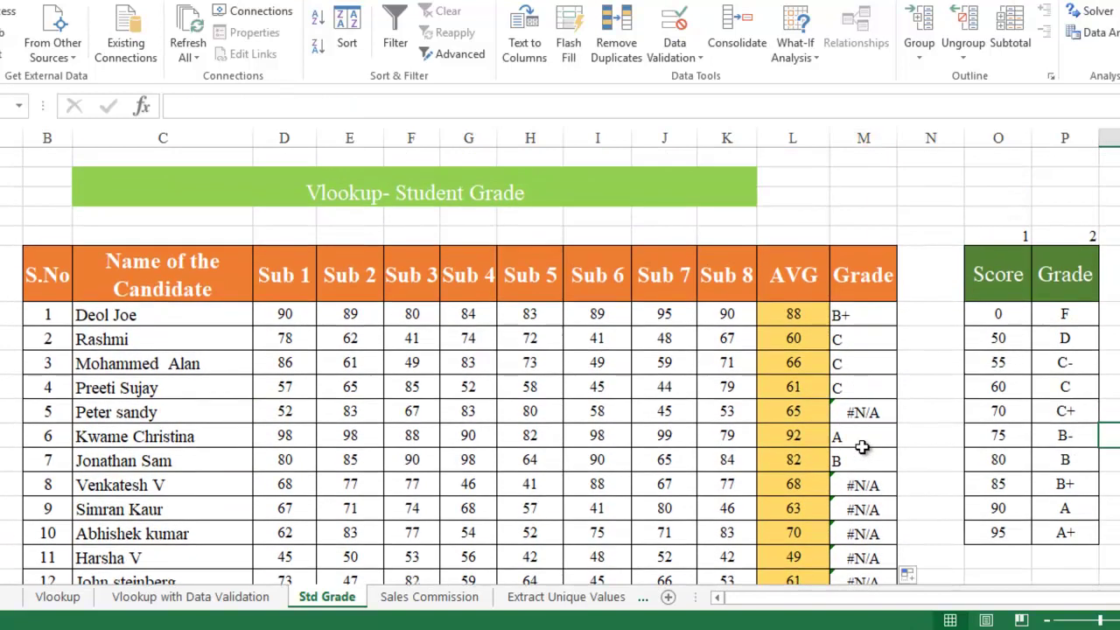
left_click(870, 412)
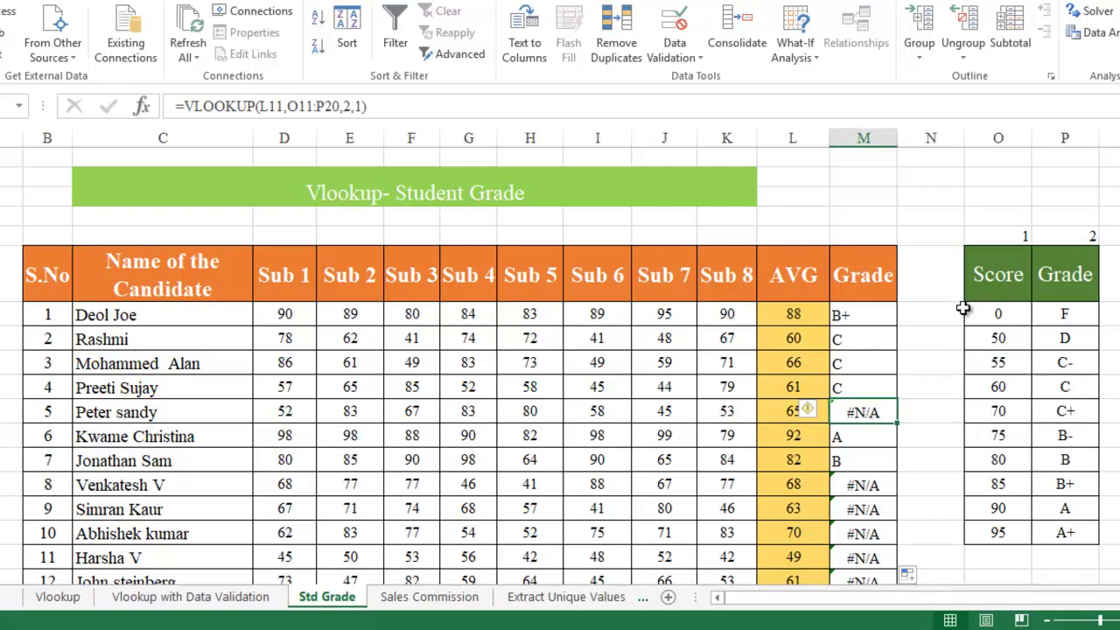
left_click(867, 317)
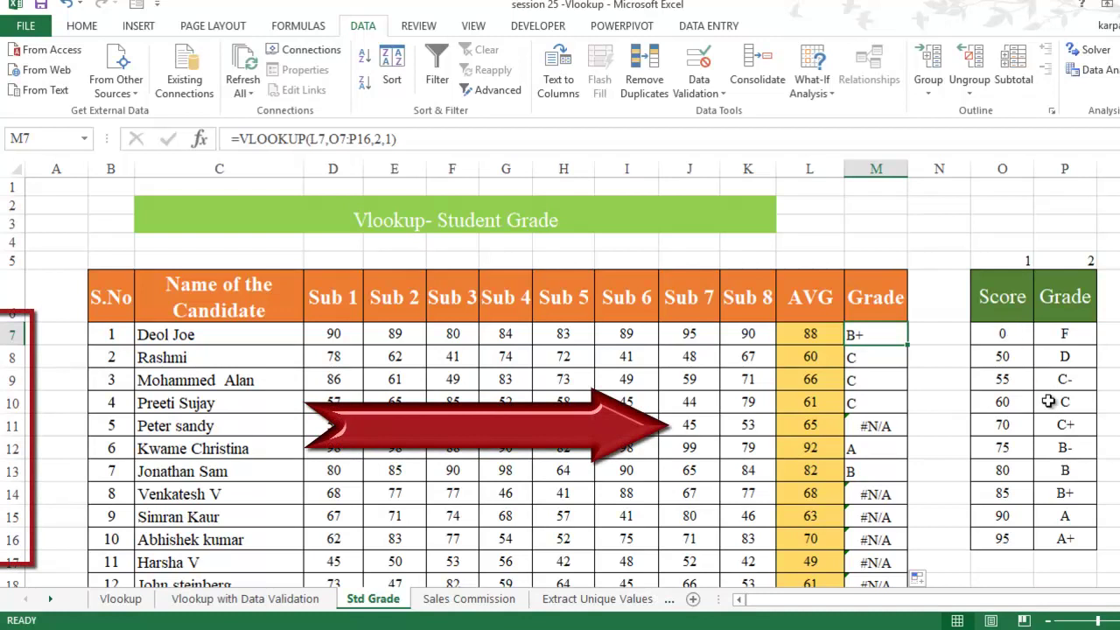
left_click(998, 334)
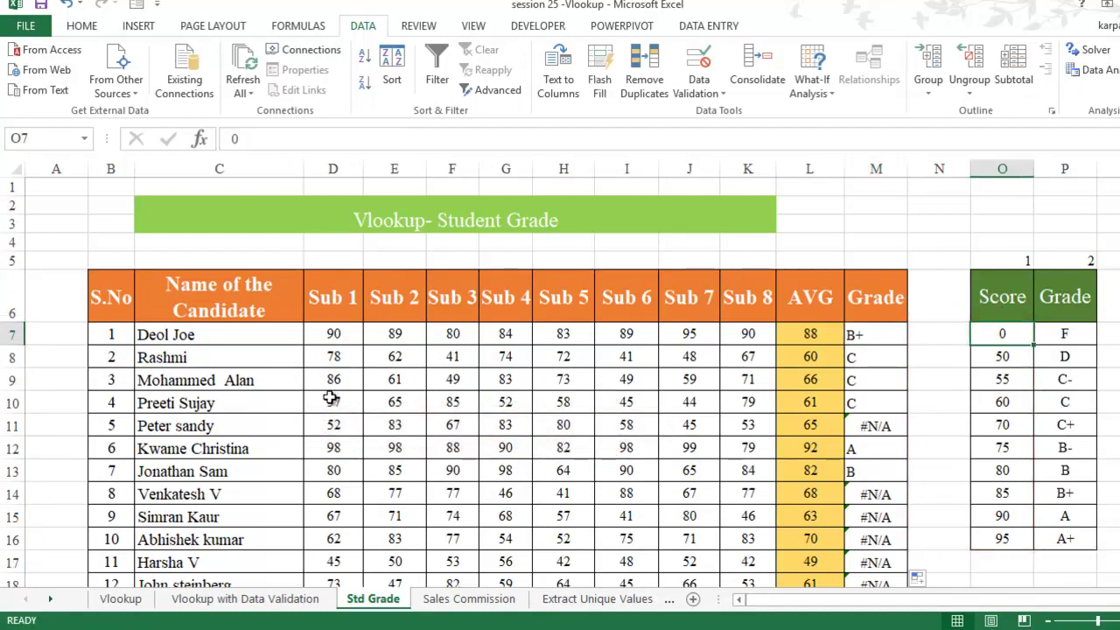
left_click(12, 334)
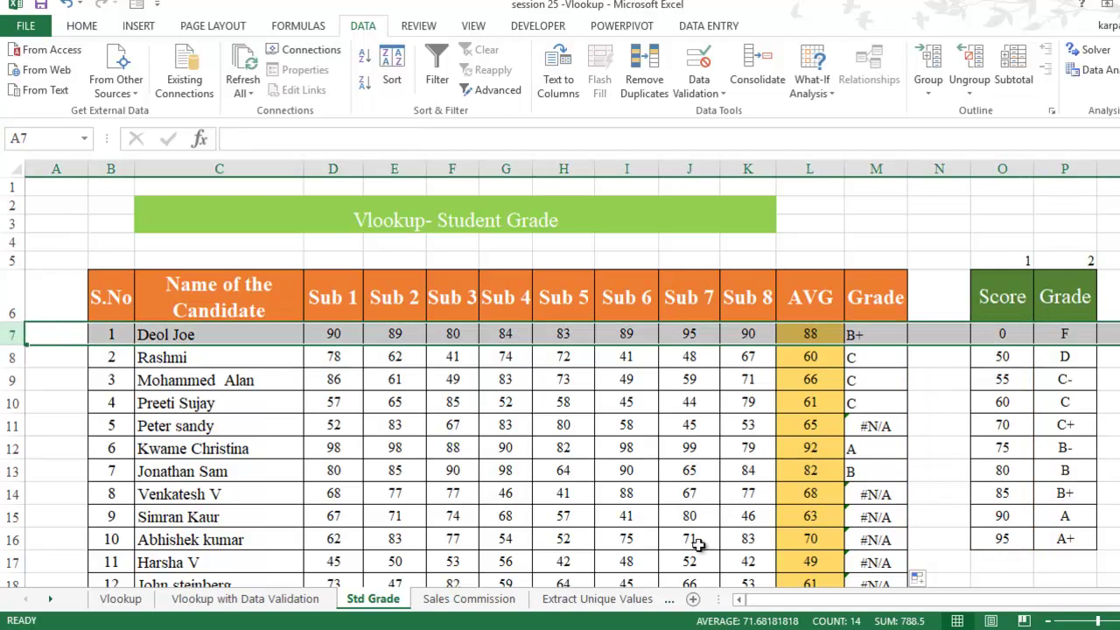
left_click(1075, 538)
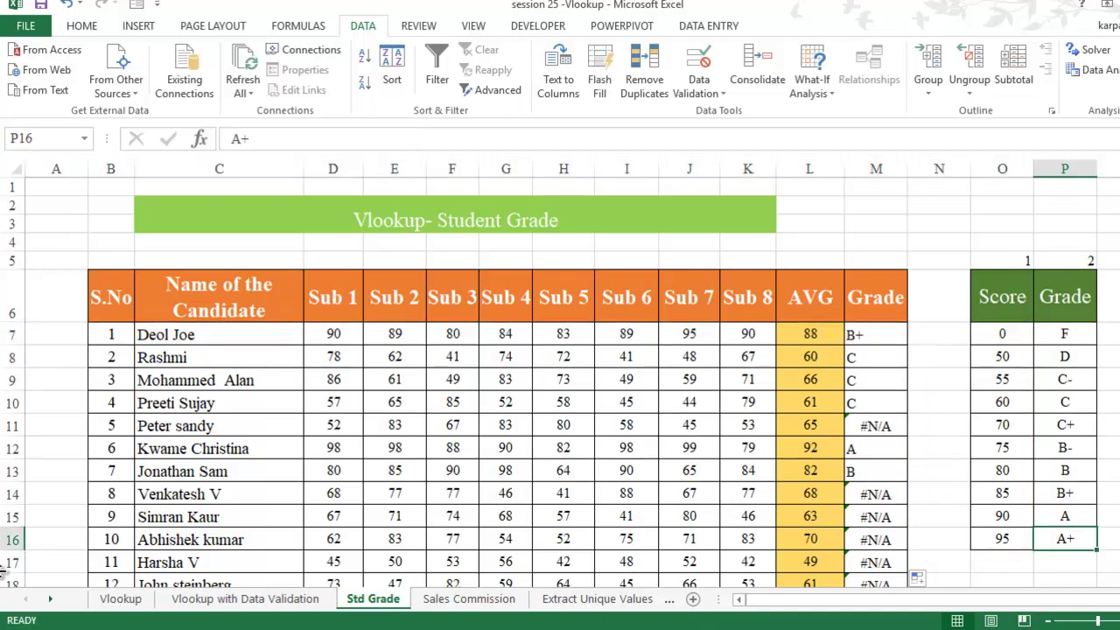
left_click(12, 540)
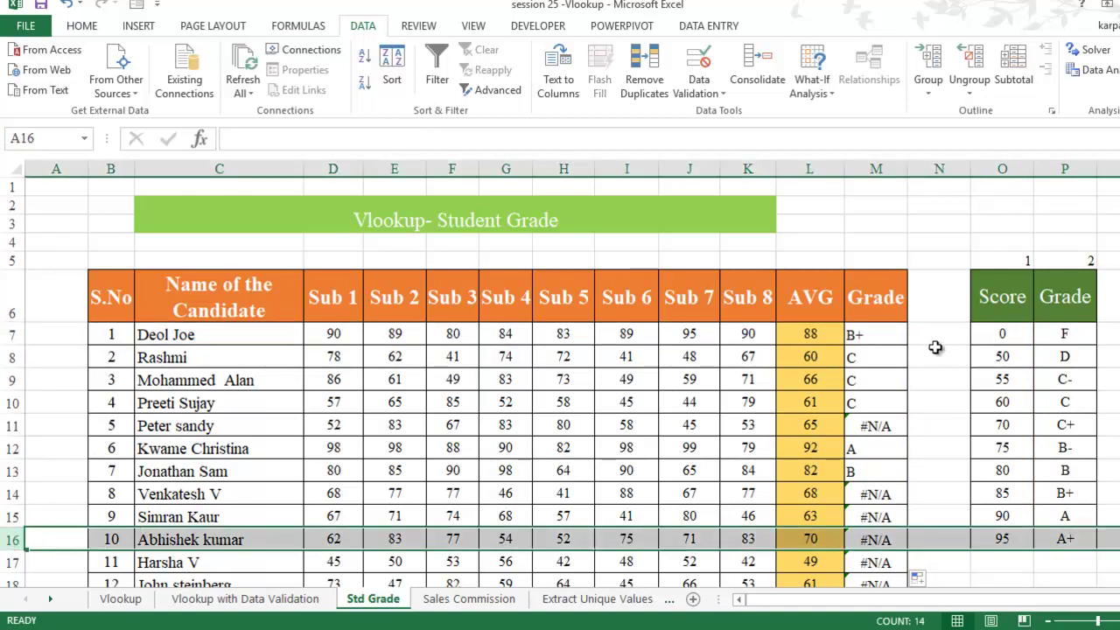
left_click(1108, 379)
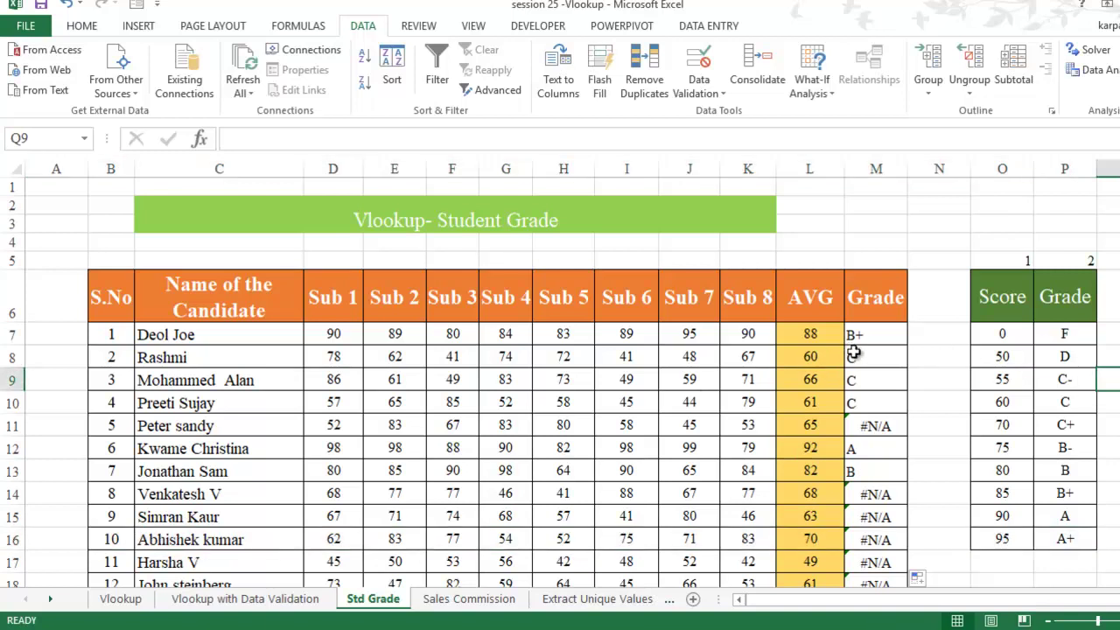
left_click(853, 350)
left_click_drag(330, 138, 362, 138)
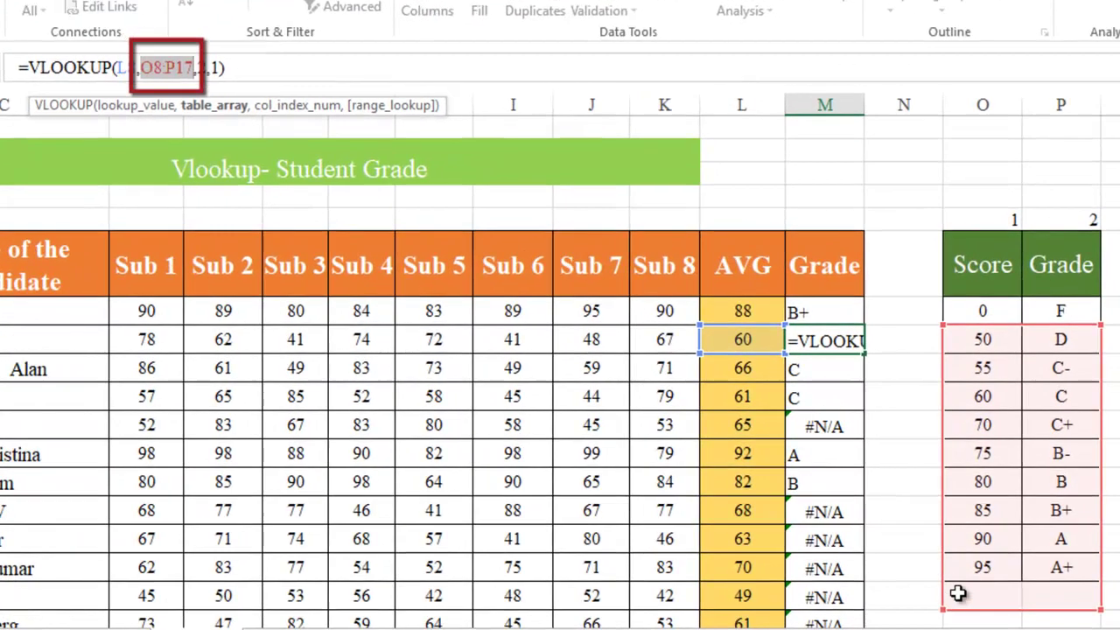
key("Return")
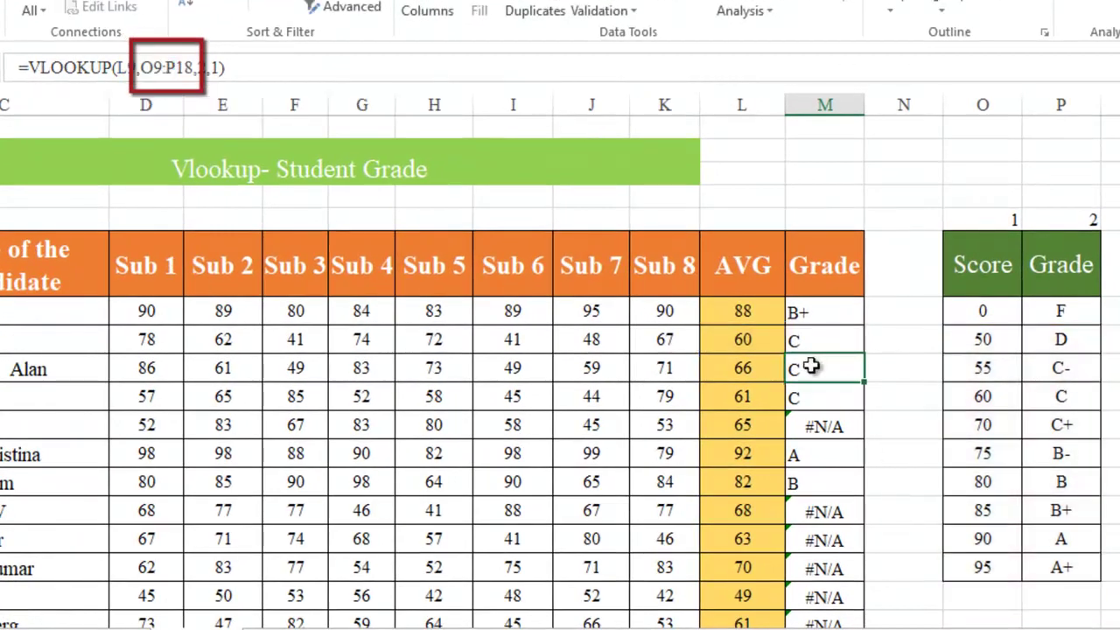
left_click(149, 59)
left_click_drag(142, 67, 193, 67)
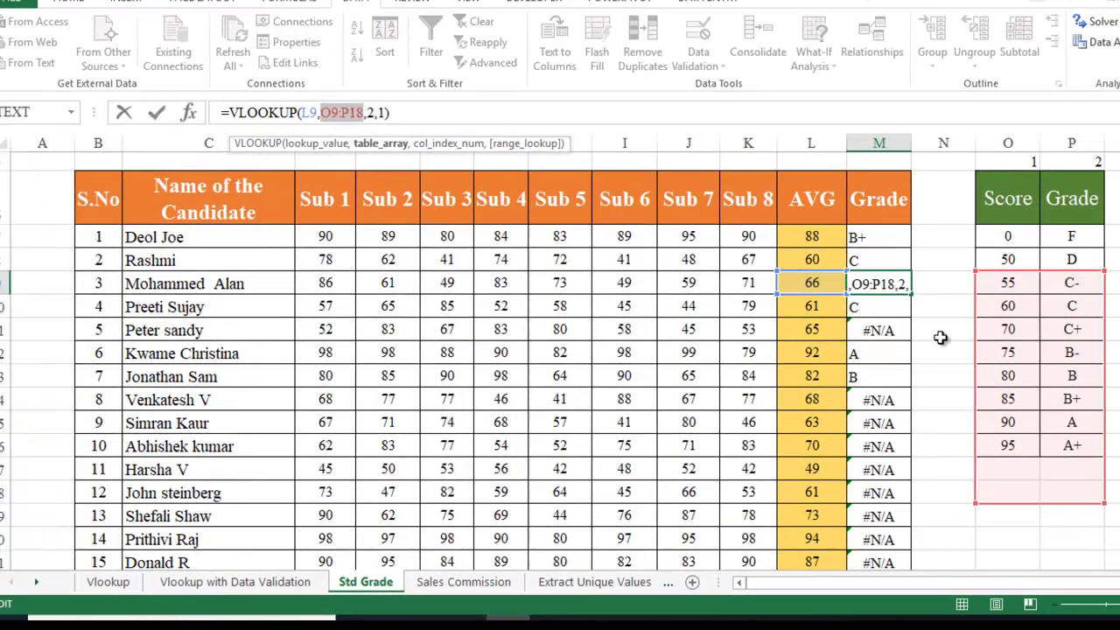
key("Return")
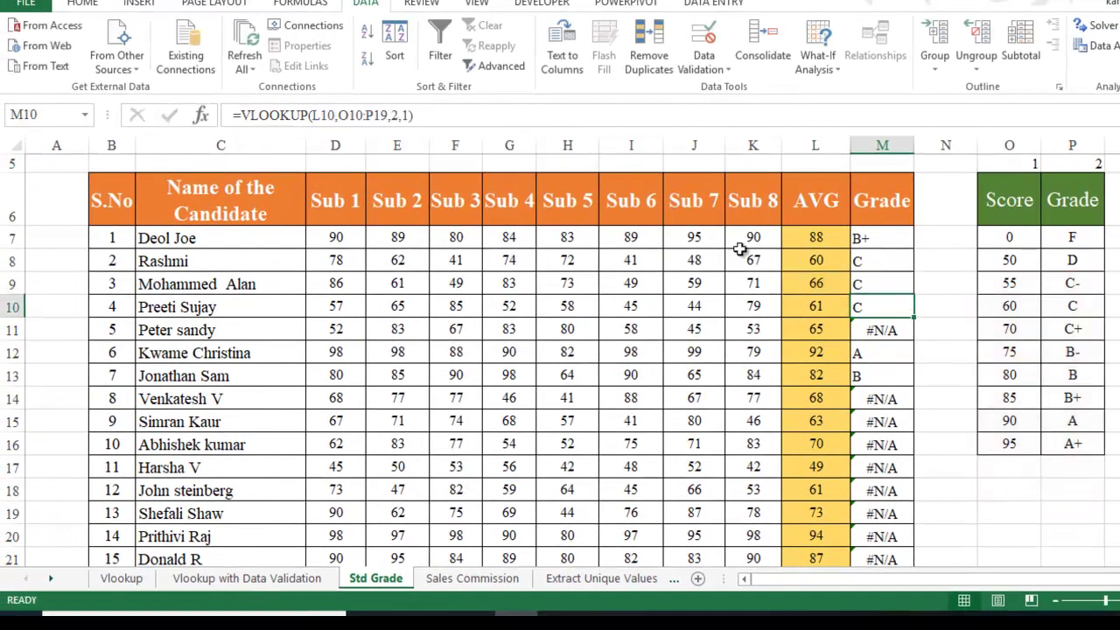
left_click(862, 329)
left_click_drag(340, 120, 385, 120)
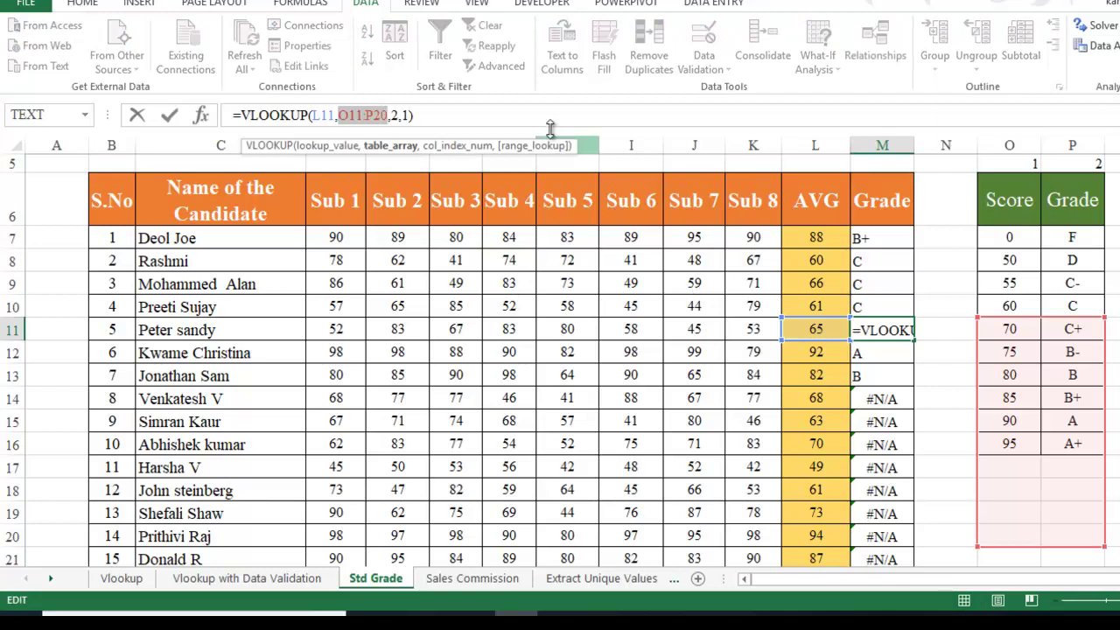
key("Return")
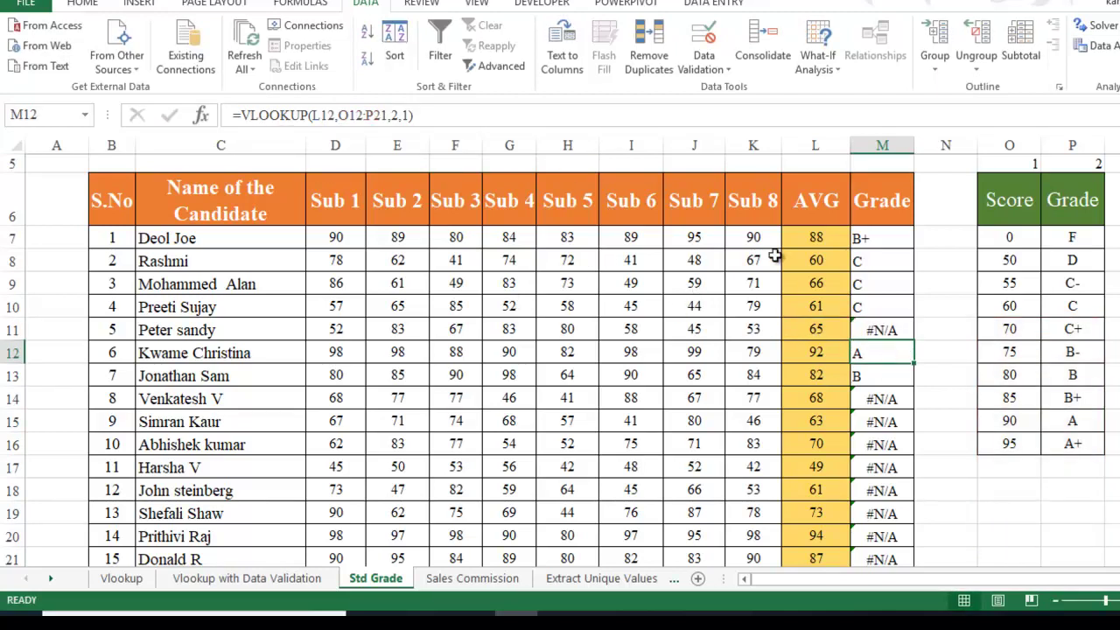
left_click_drag(340, 116, 378, 112)
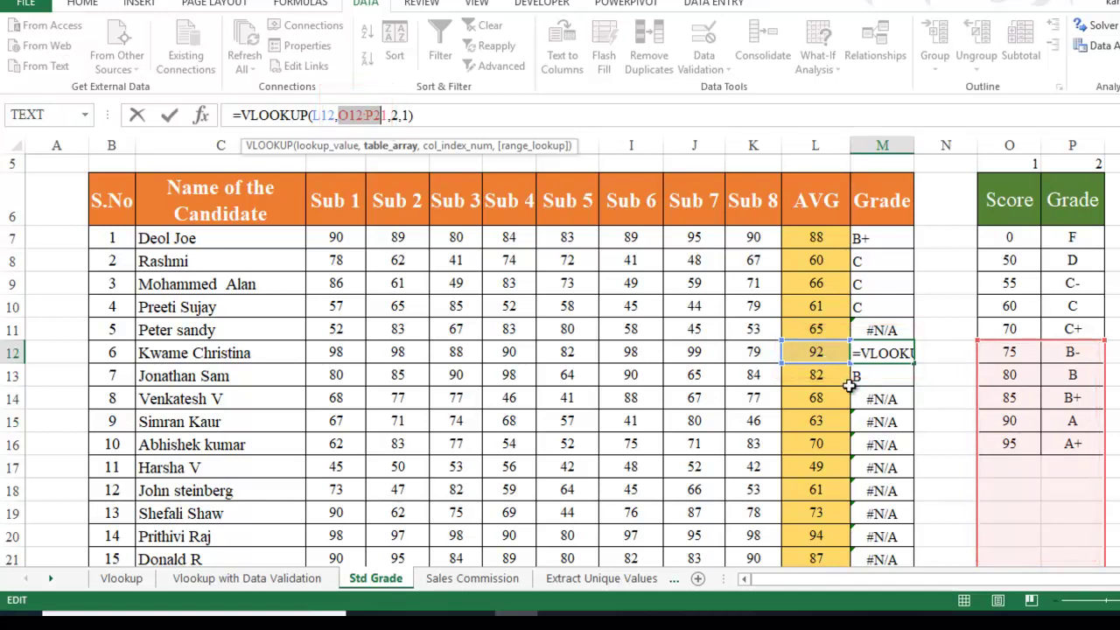
key("End")
key("Return")
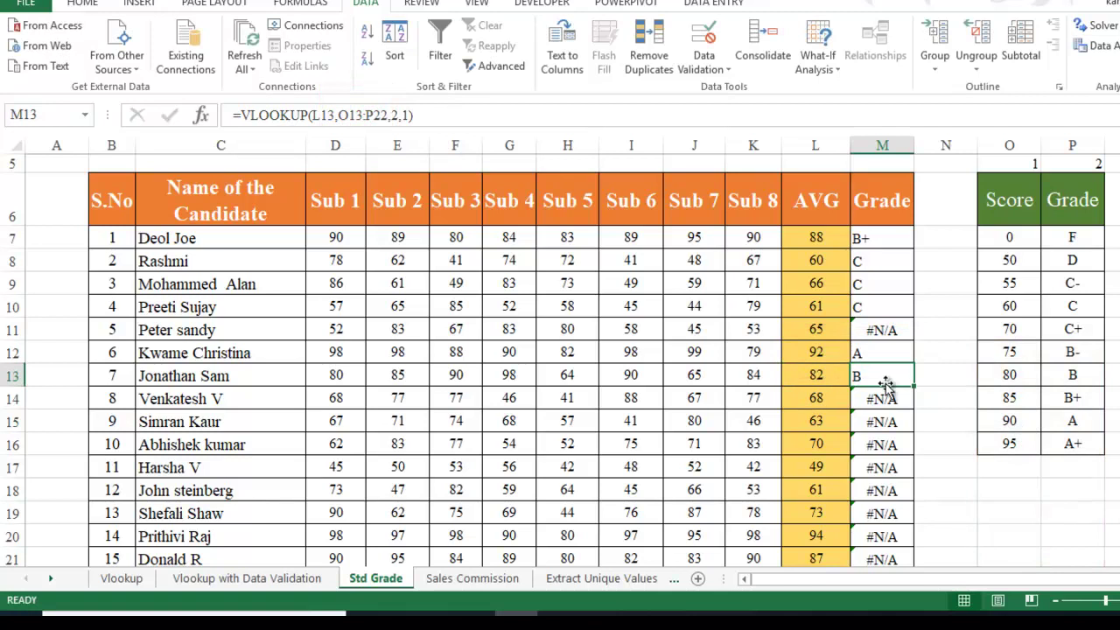
left_click_drag(338, 115, 391, 112)
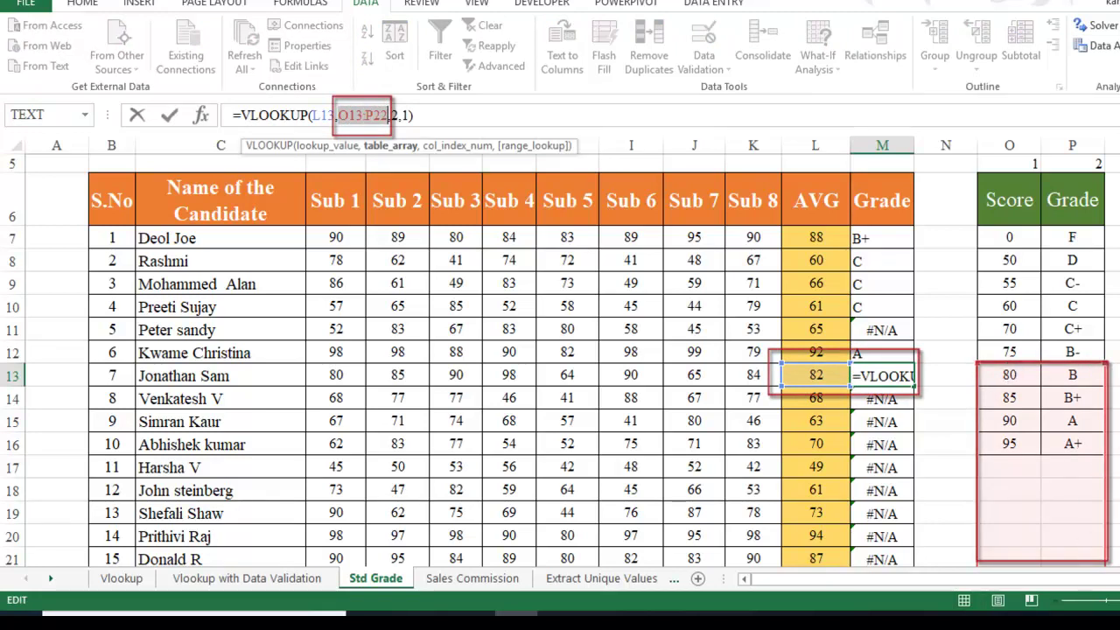
scroll(560, 359, "down", 2)
scroll(560, 359, "up", 1)
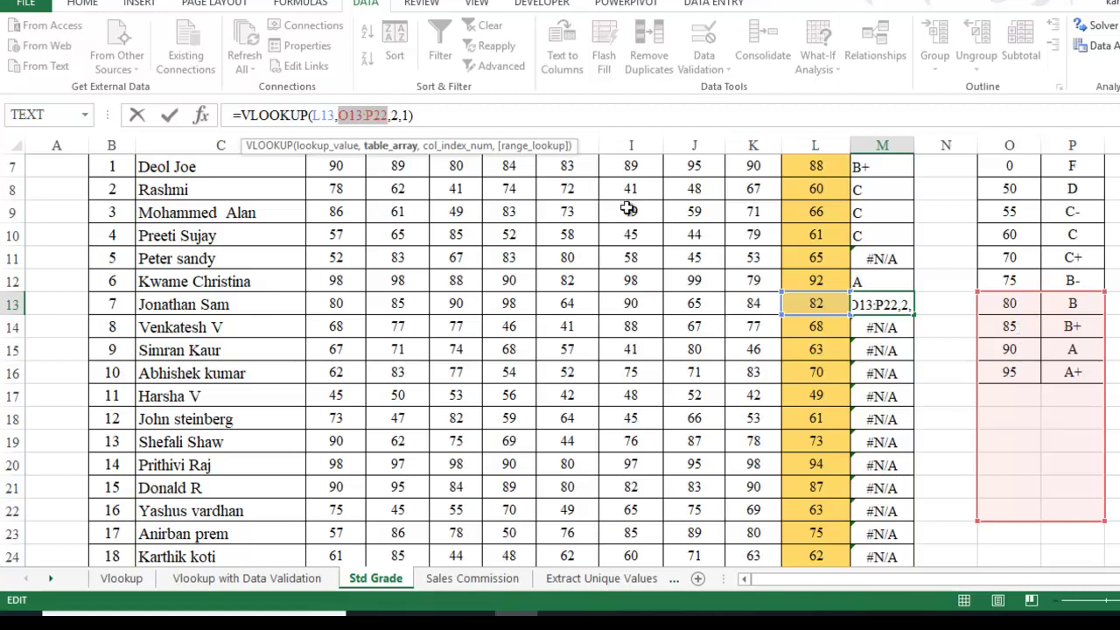
left_click(465, 120)
key("Return")
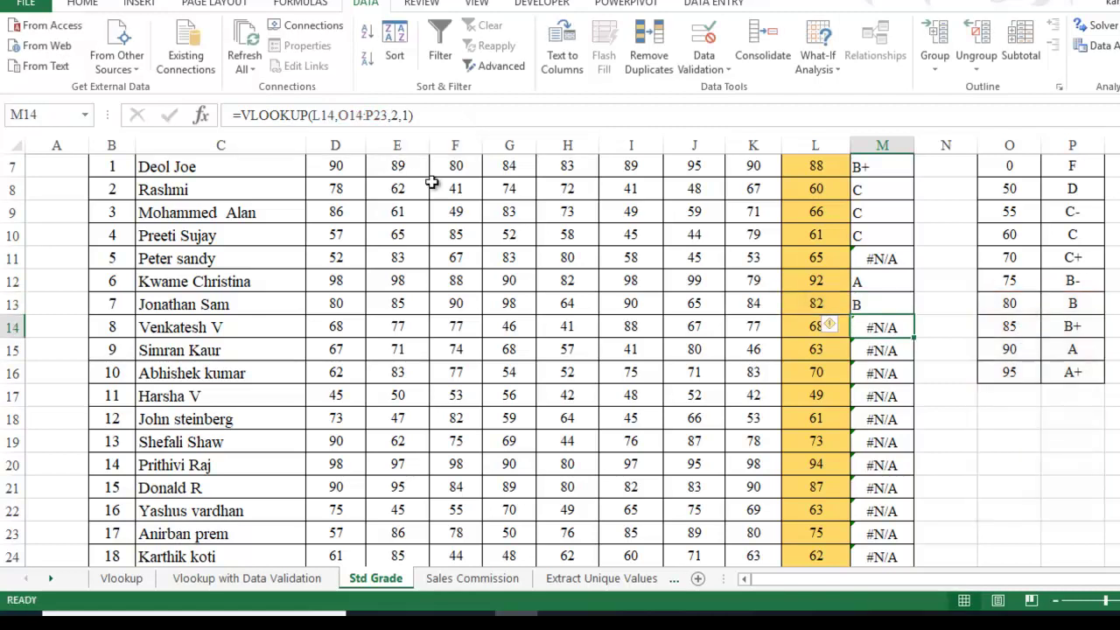
left_click_drag(338, 115, 390, 115)
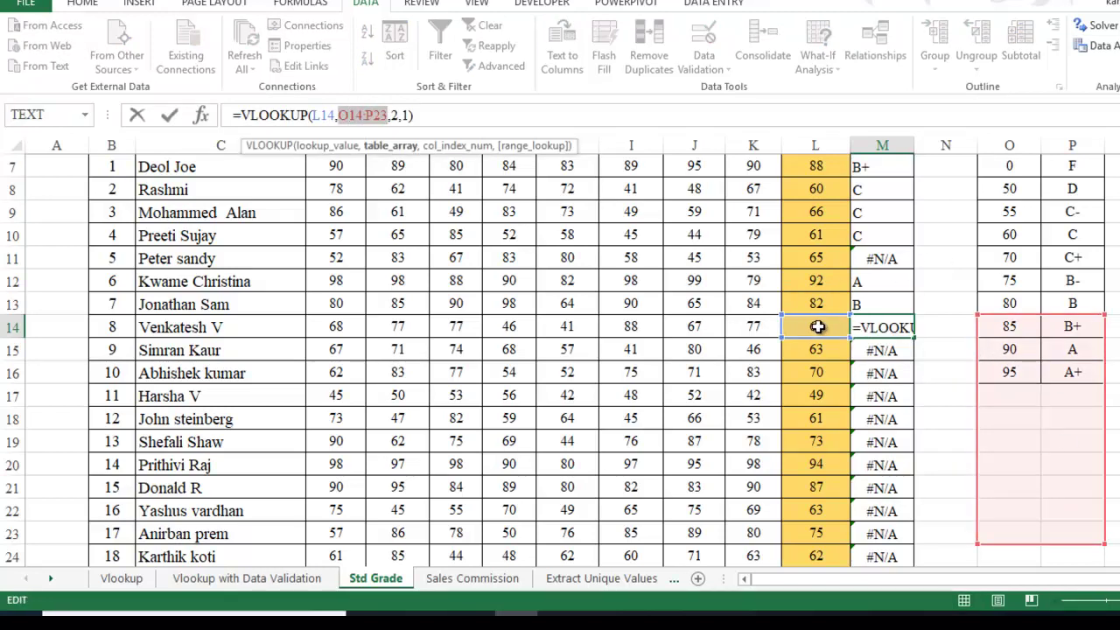
left_click_drag(996, 224, 1084, 255)
left_click(960, 230)
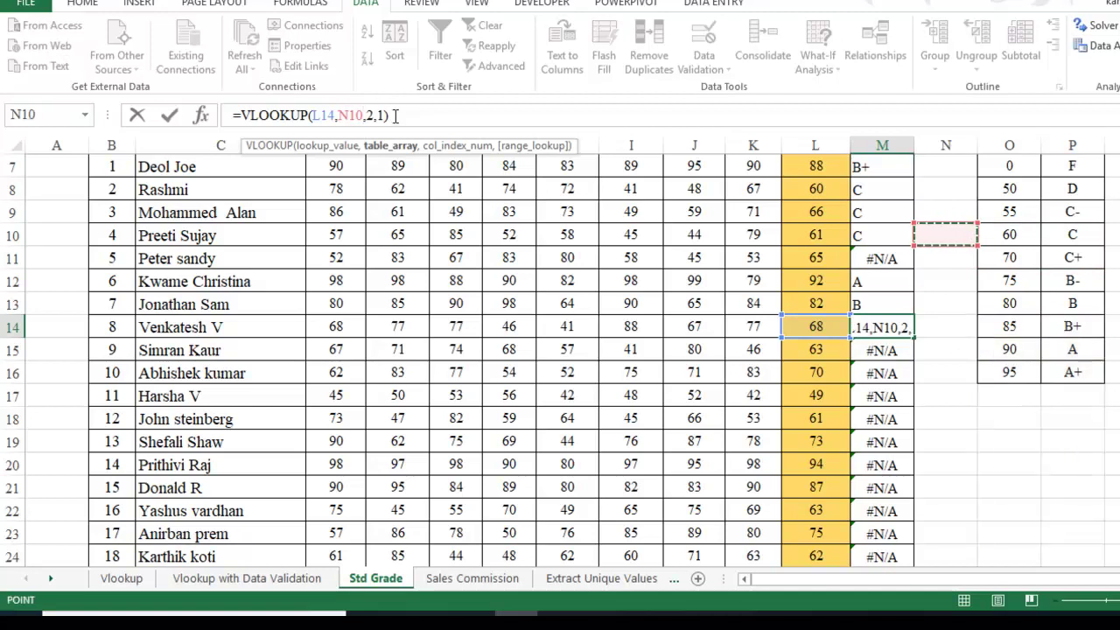
key("ctrl+z")
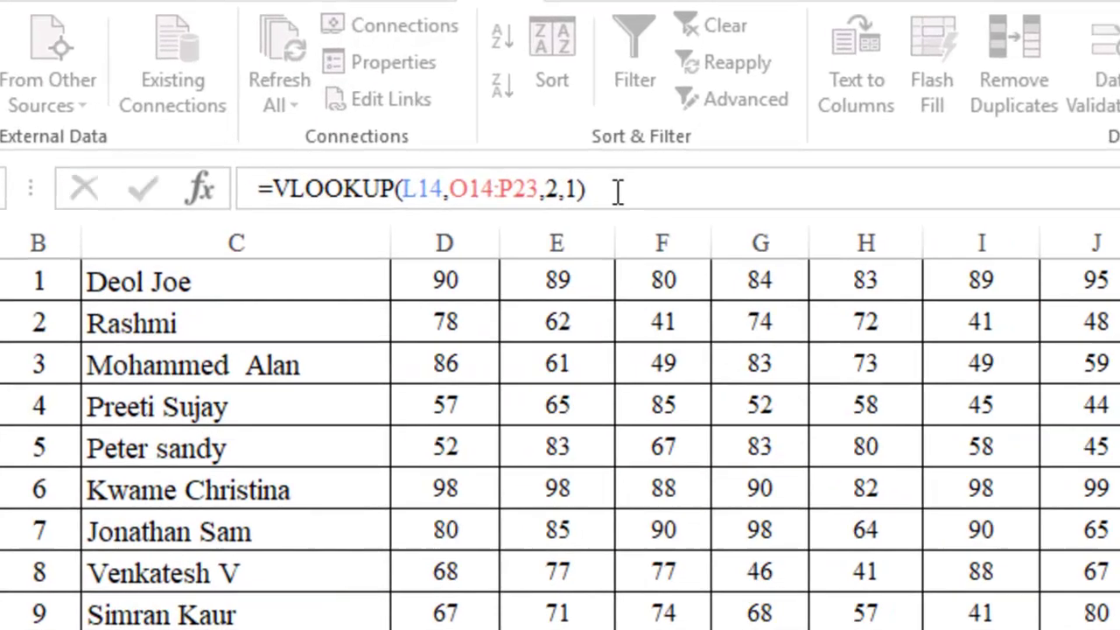
key("Return")
scroll(914, 494, "up", 2)
- Anchor M7's table reference as $O$7:$P$16 with F4 and refill the Grade column
key("ctrl+Up")
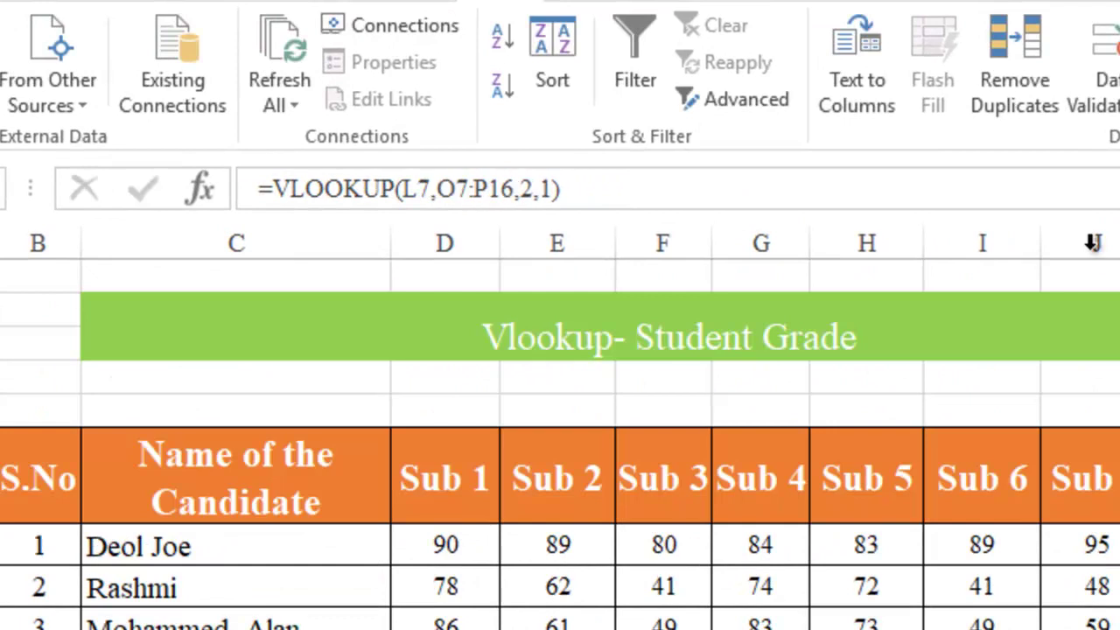
left_click_drag(445, 195, 514, 191)
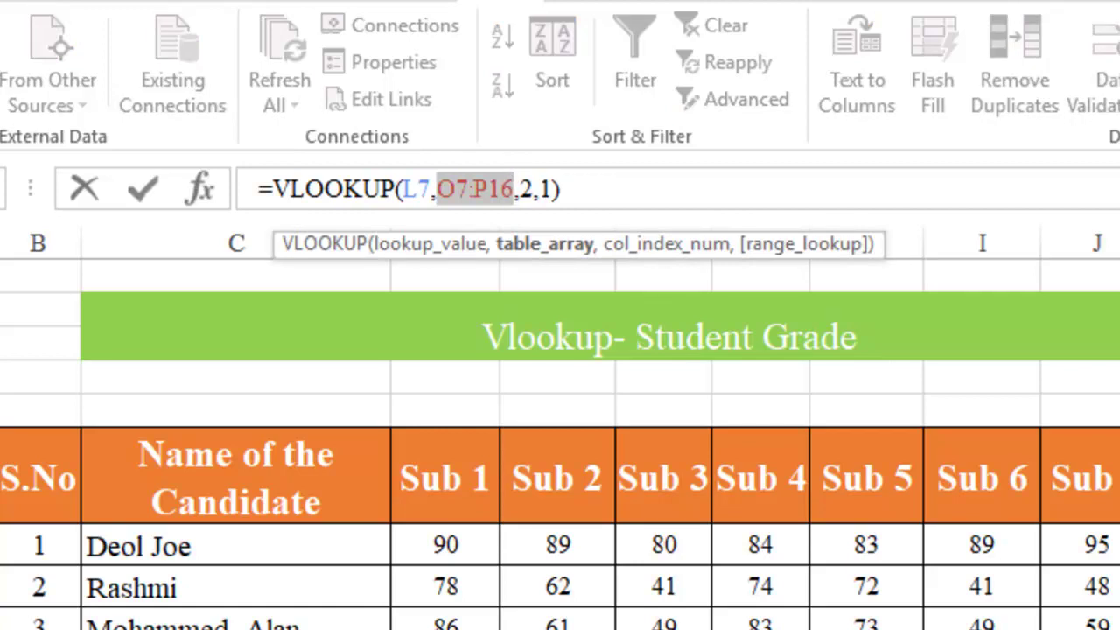
key("F4")
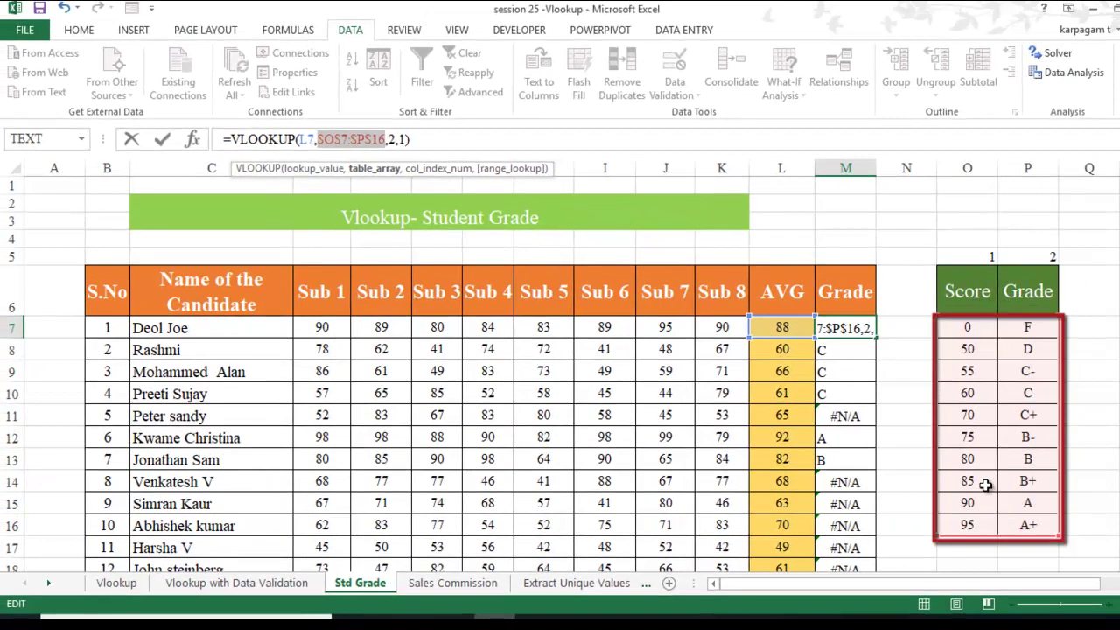
key("ctrl+Return")
double_click(874, 337)
scroll(859, 438, "down", 1)
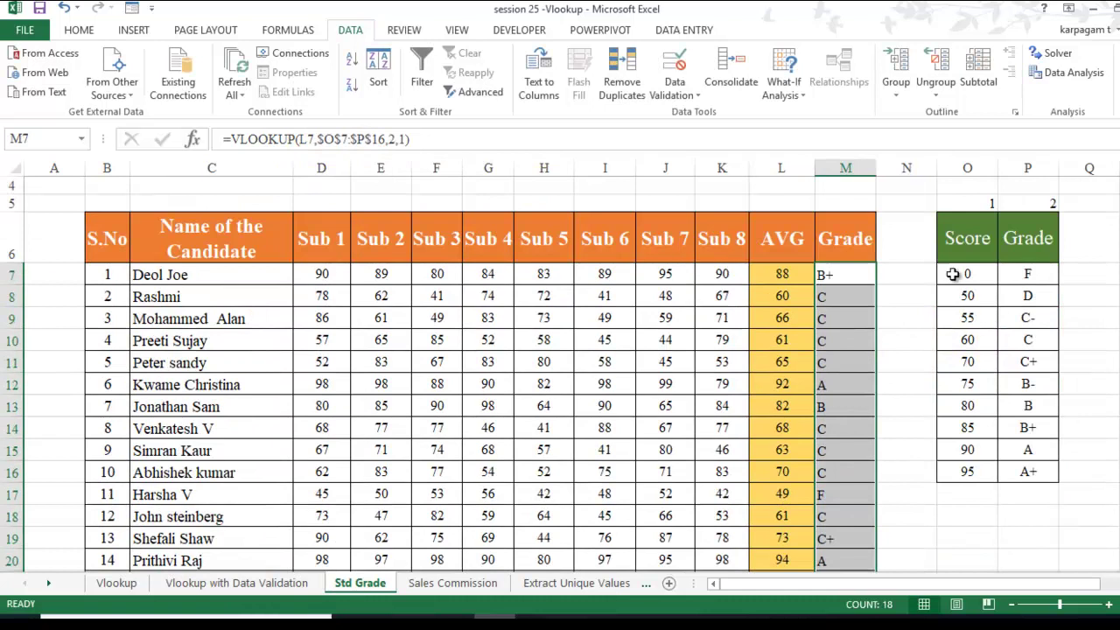
- Fix M17's Grade formula with the absolute range $O$7:$P$16 so it shows F
left_click(933, 535)
left_click(818, 499)
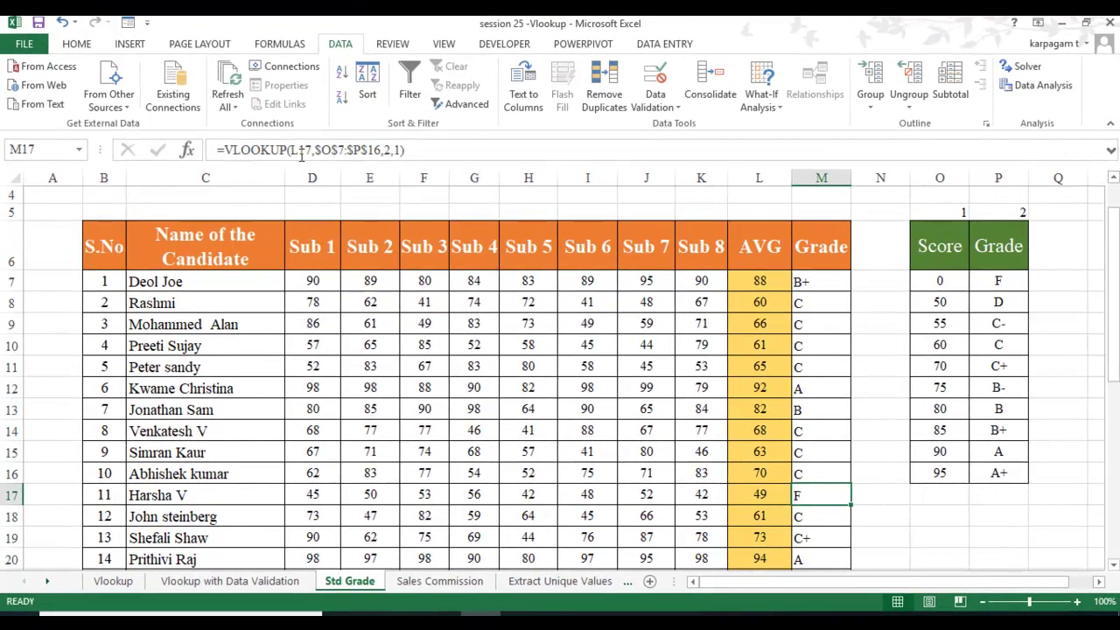
left_click_drag(316, 150, 380, 147)
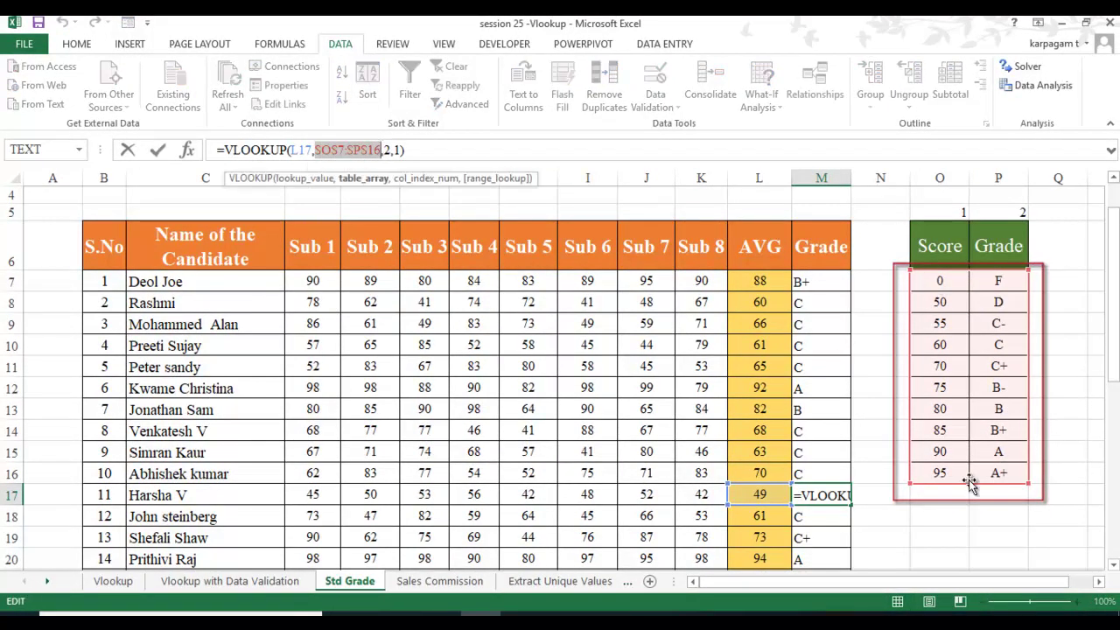
left_click(487, 151)
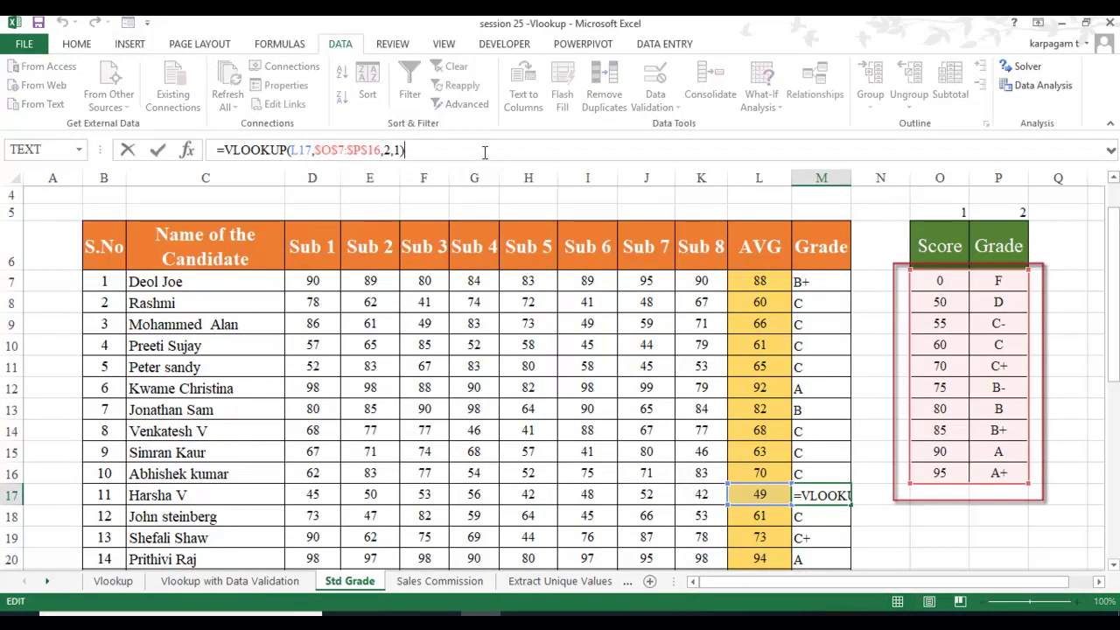
key("Return")
- Lock M20's table reference to $O$7:$P$16 so it shows A, then go to Sales Commission
scroll(512, 161, "down", 3)
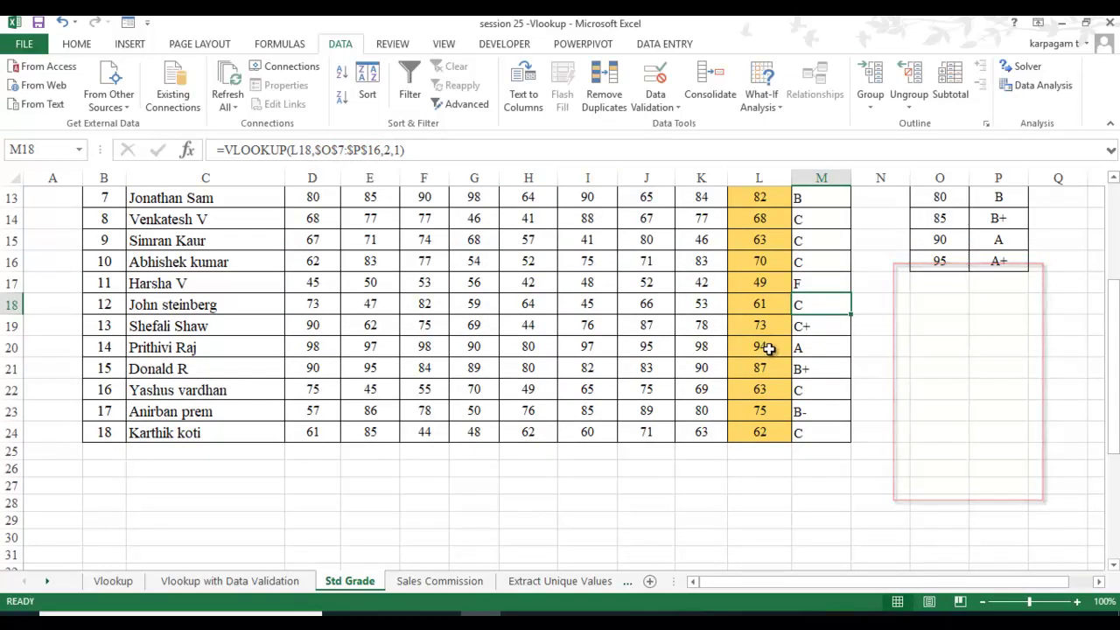
left_click(759, 347)
left_click(826, 347)
scroll(825, 347, "up", 4)
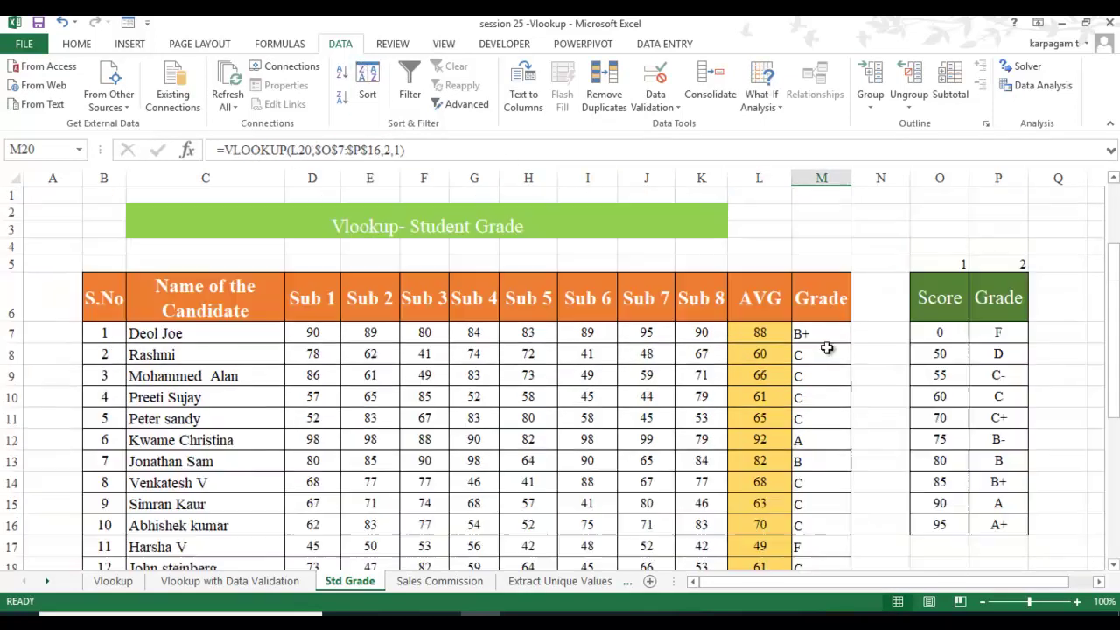
left_click_drag(316, 150, 380, 150)
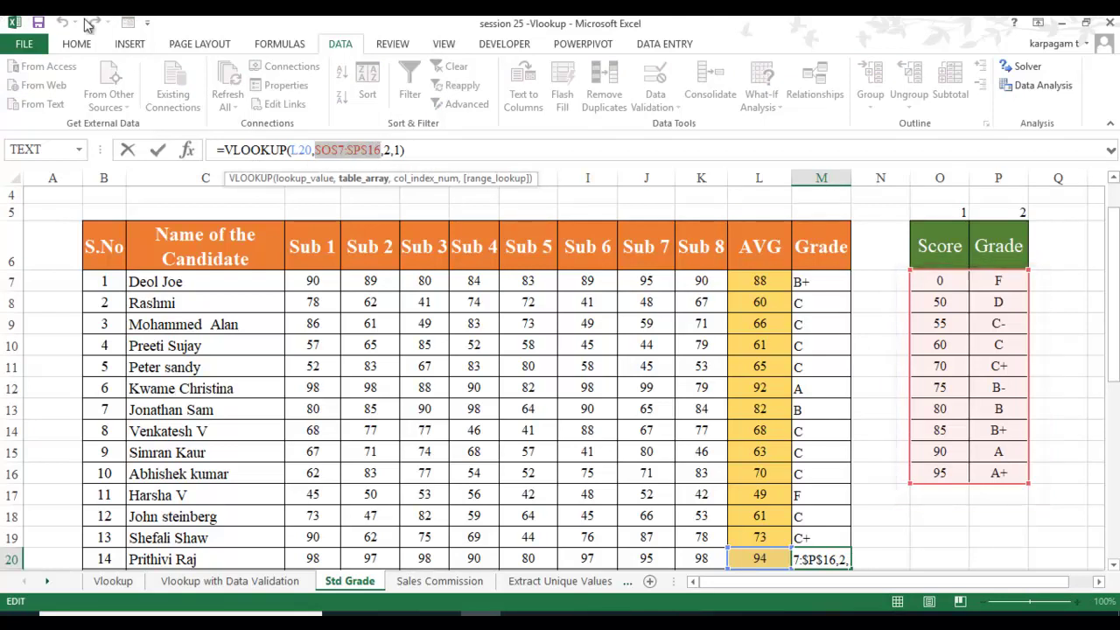
key("Return")
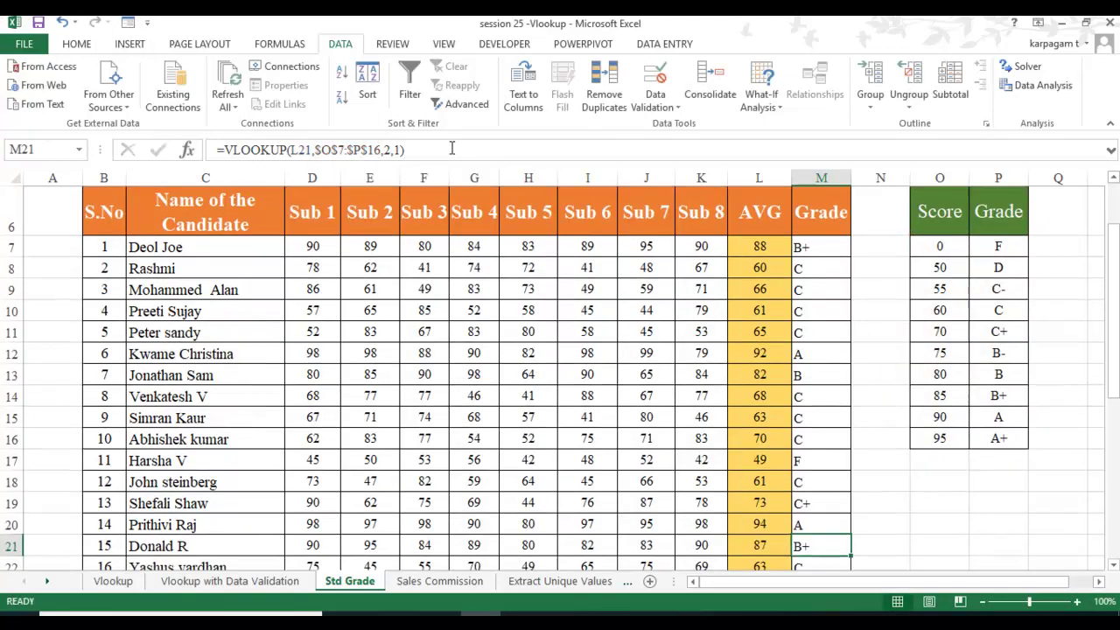
left_click(440, 581)
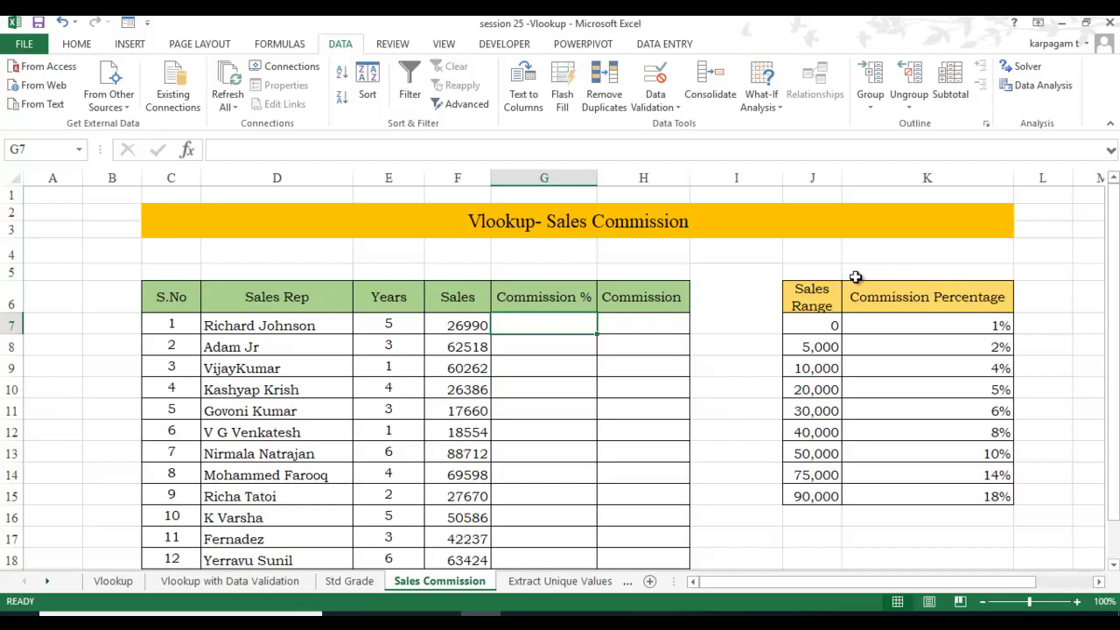
- Enter column numbers 1 and 2 in J5 and K5 above the commission table headers
left_click(817, 271)
type("1")
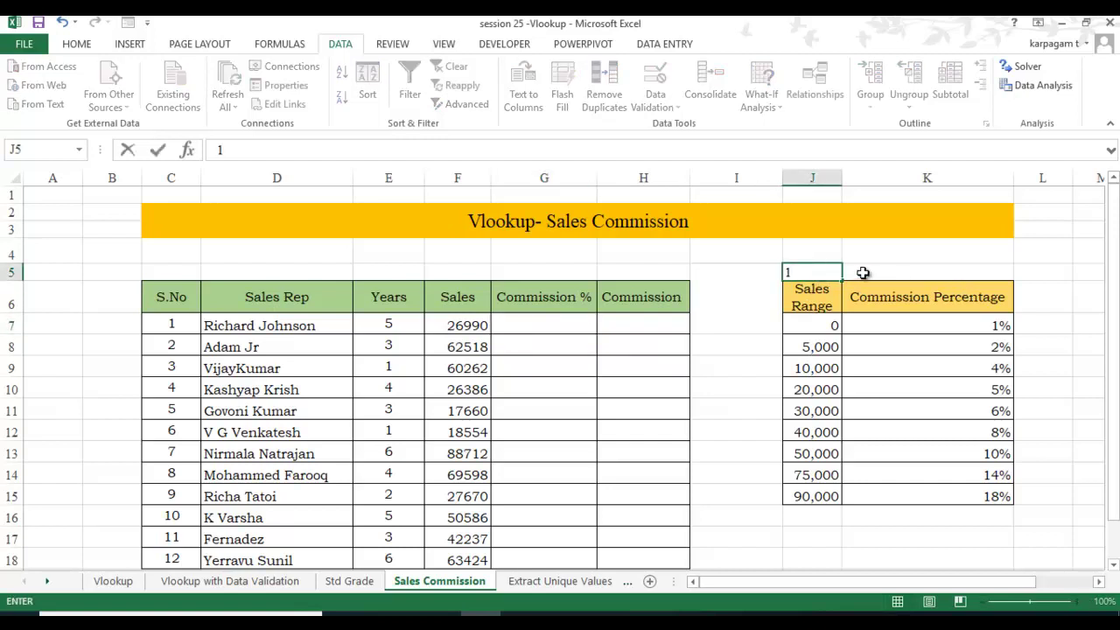
left_click(862, 274)
type("1")
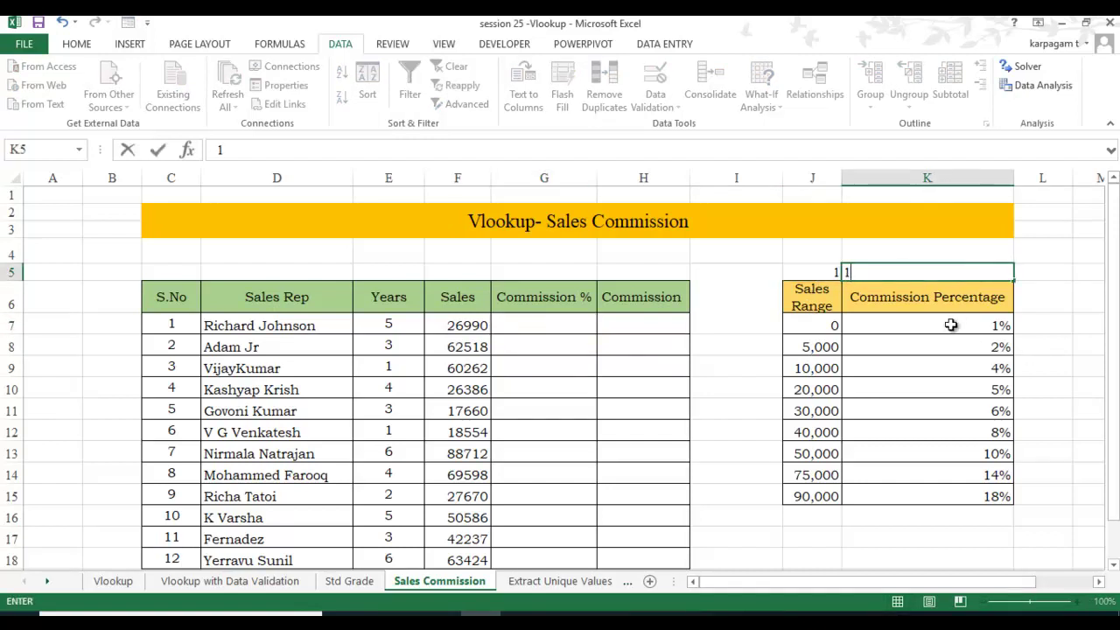
left_click(907, 537)
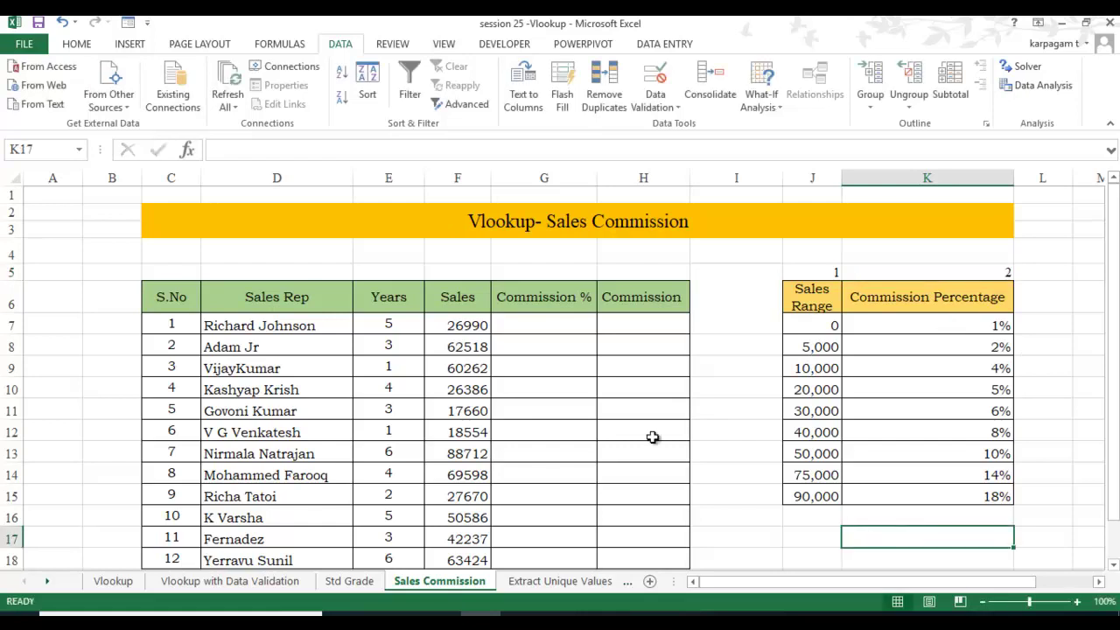
left_click(549, 320)
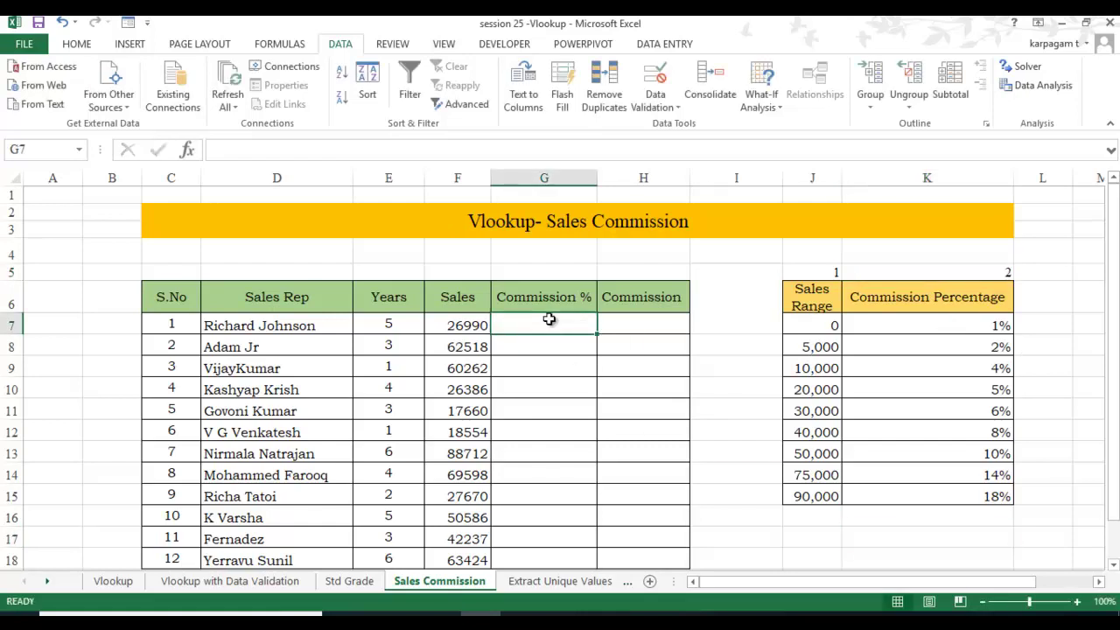
- Build the G7 formula =VLOOKUP(F7,J7:K15,2,1) against the commission table
type("=vl")
key("Tab")
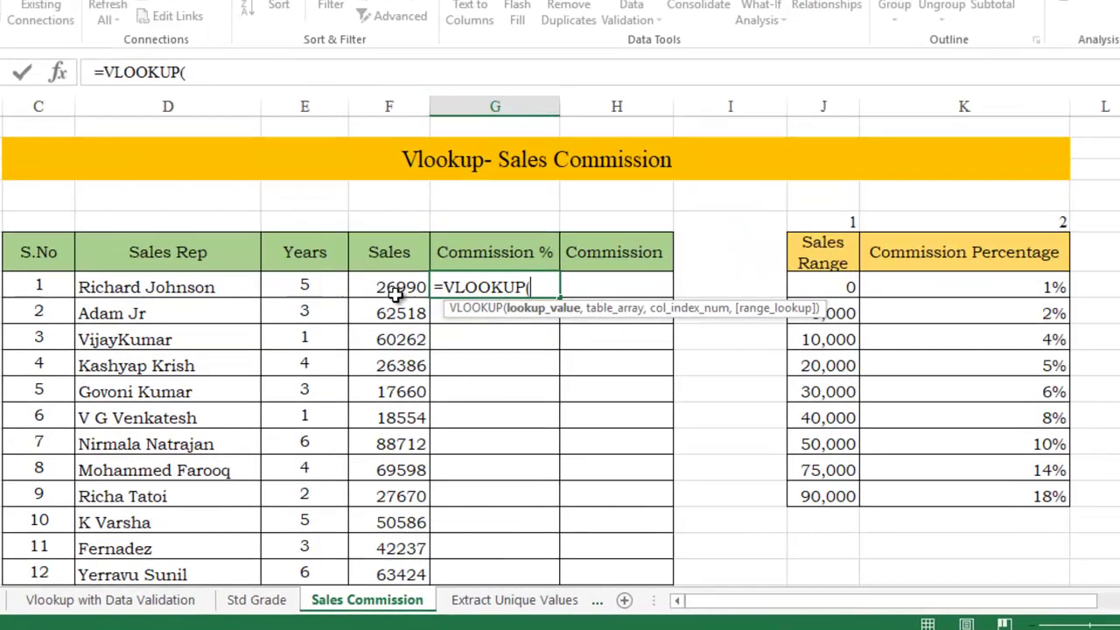
left_click(462, 328)
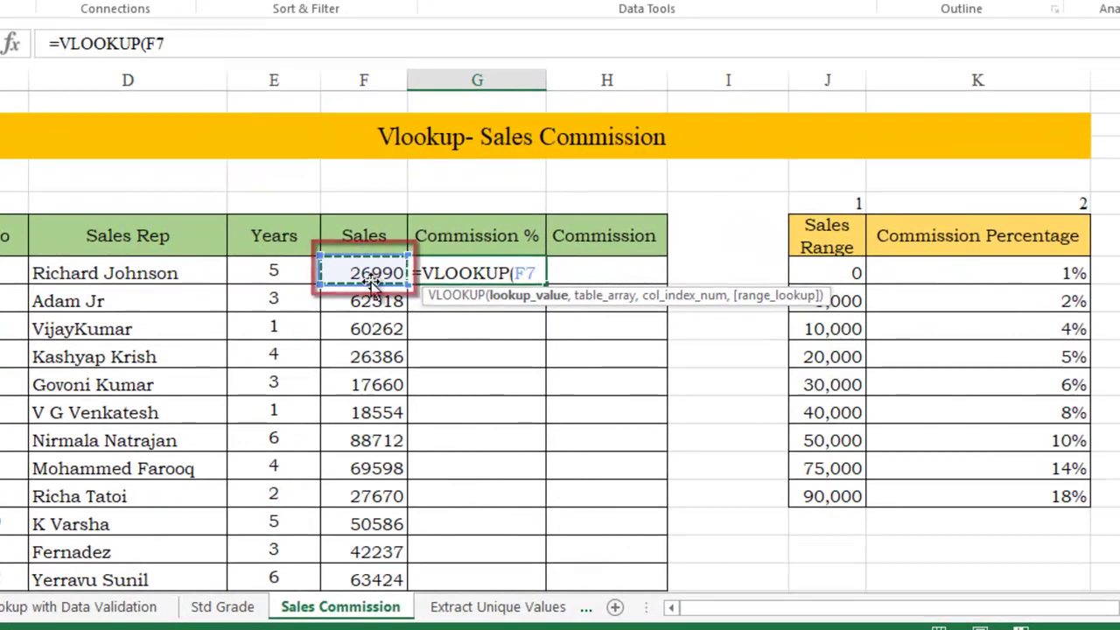
type(",")
left_click_drag(805, 266, 1031, 490)
type(",")
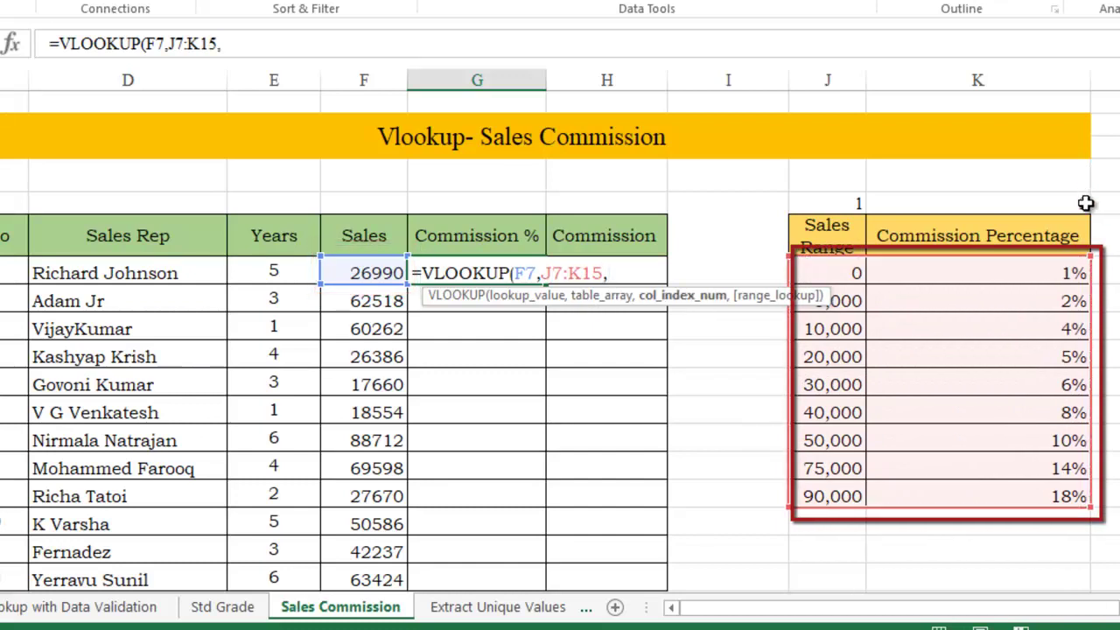
type("2")
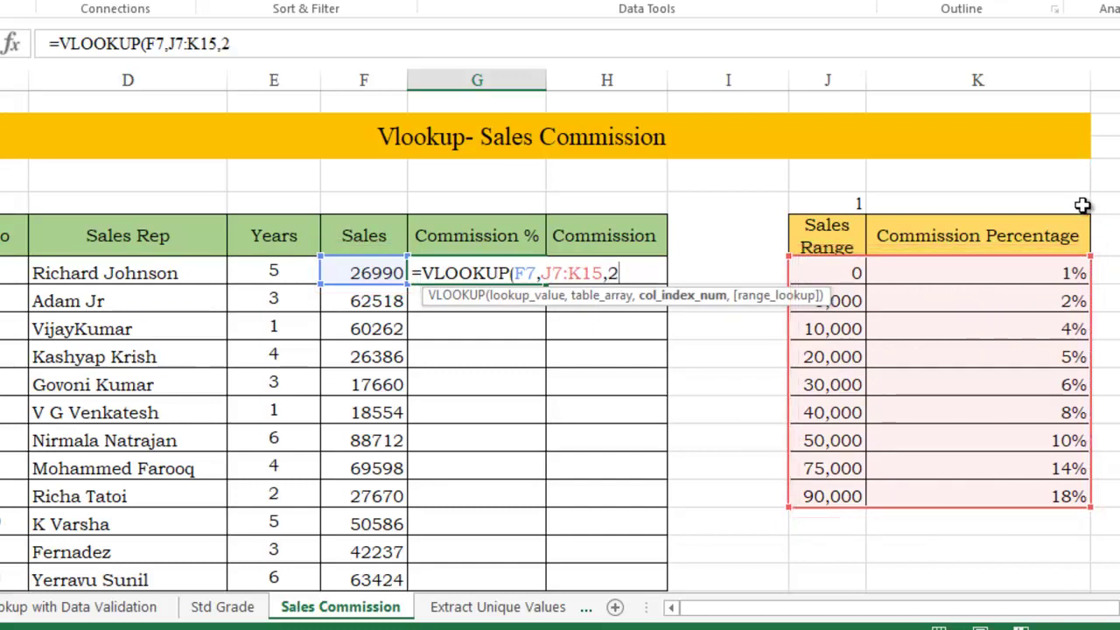
type(",1")
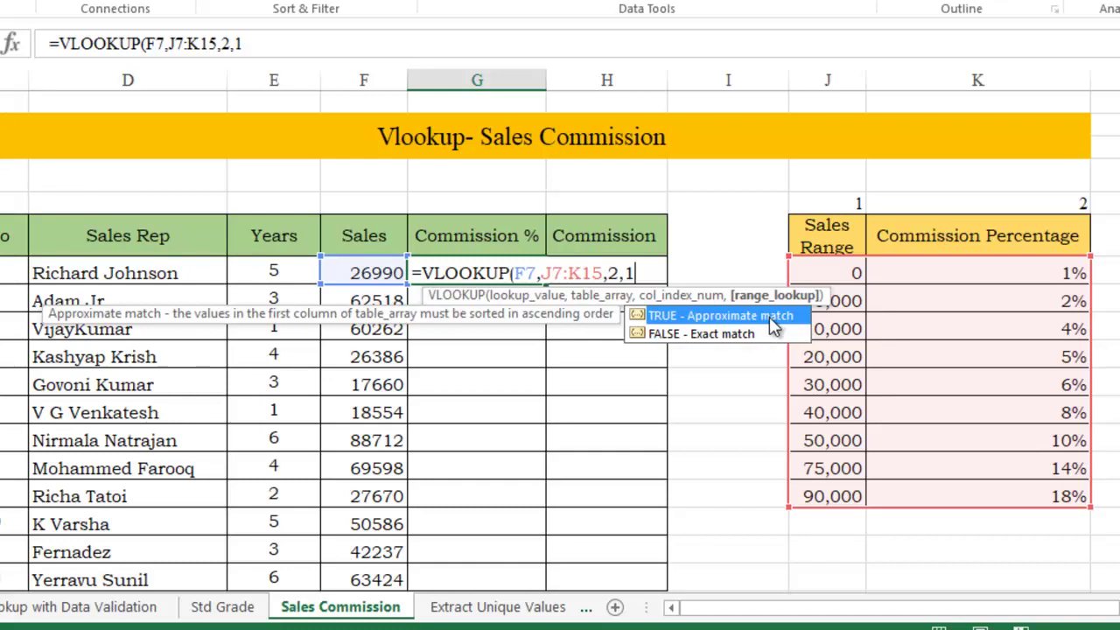
key("Escape")
type(")")
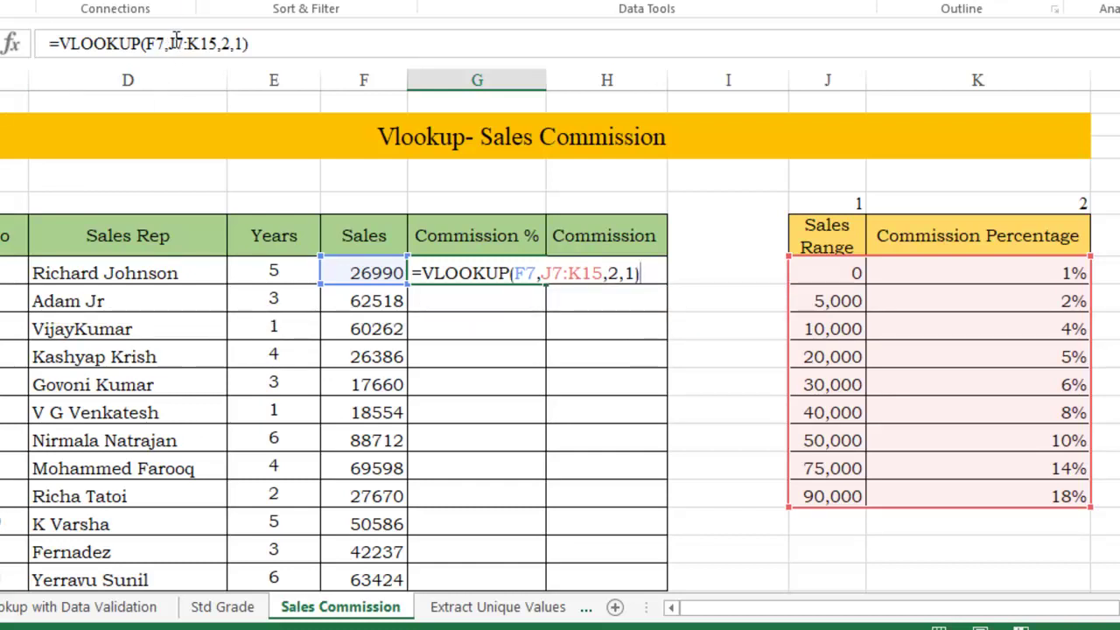
- Make the lookup range absolute ($J$7:$K$15) and fill Commission % down to G18
left_click_drag(169, 43, 217, 44)
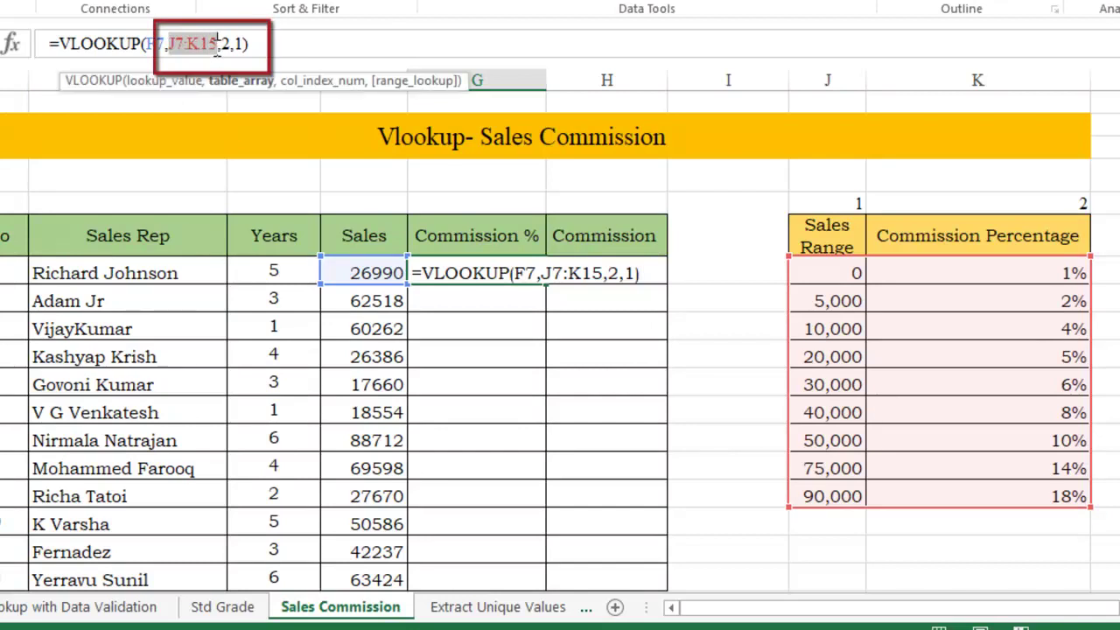
key("F4")
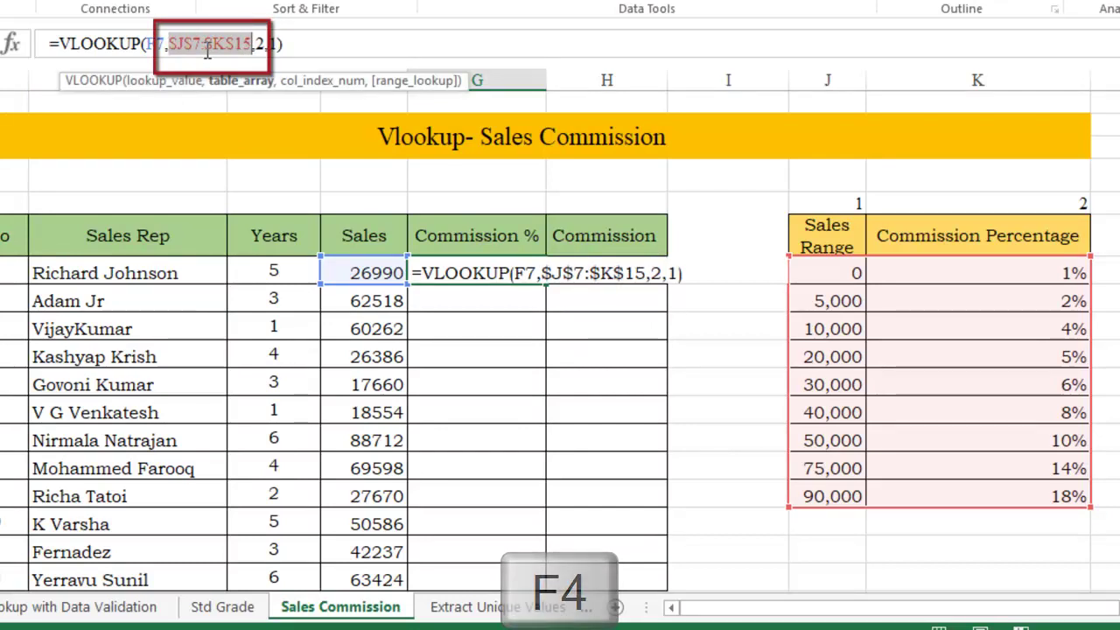
left_click(312, 40)
key("Return")
left_click(462, 271)
double_click(546, 287)
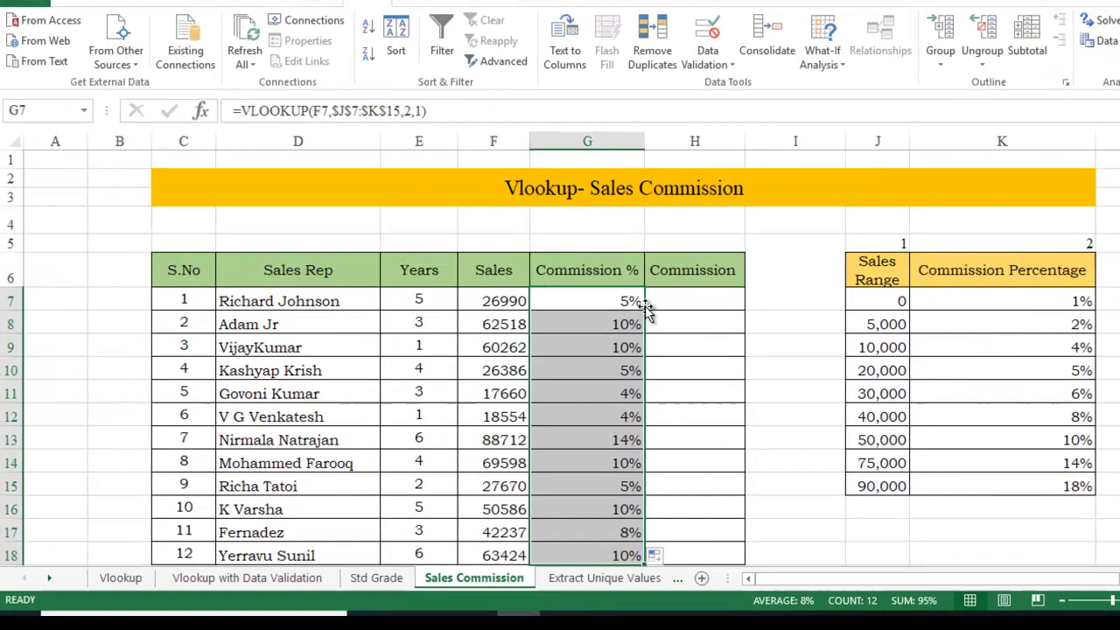
scroll(645, 309, "down", 1)
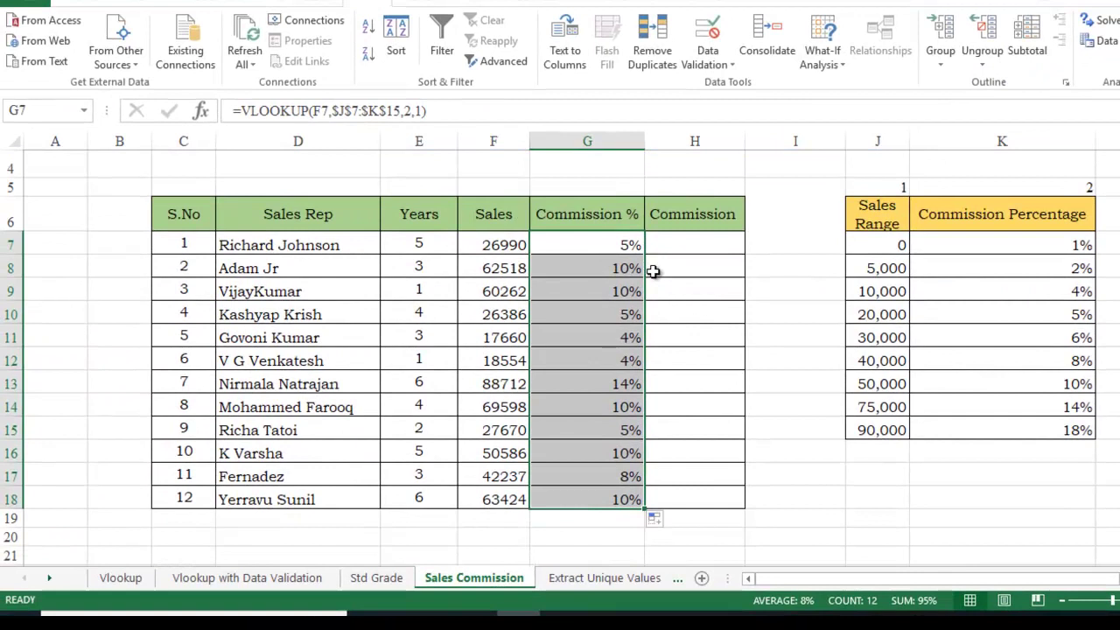
- Enter =F7*G7 in H7 and fill it down to H18 for all twelve reps
left_click(671, 244)
type("=")
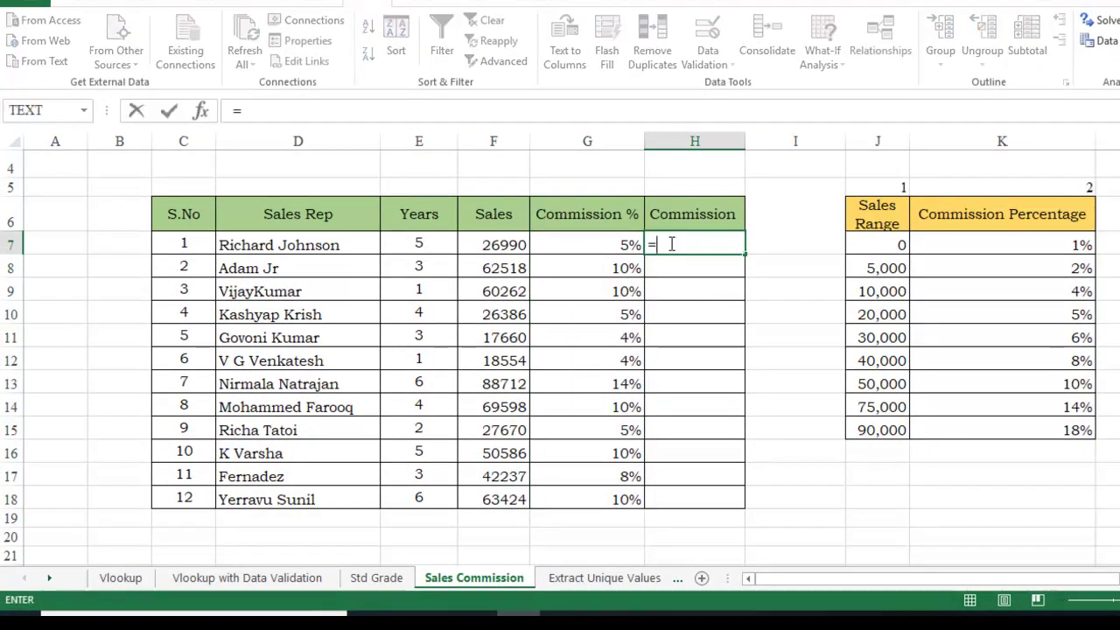
left_click(492, 244)
type("*")
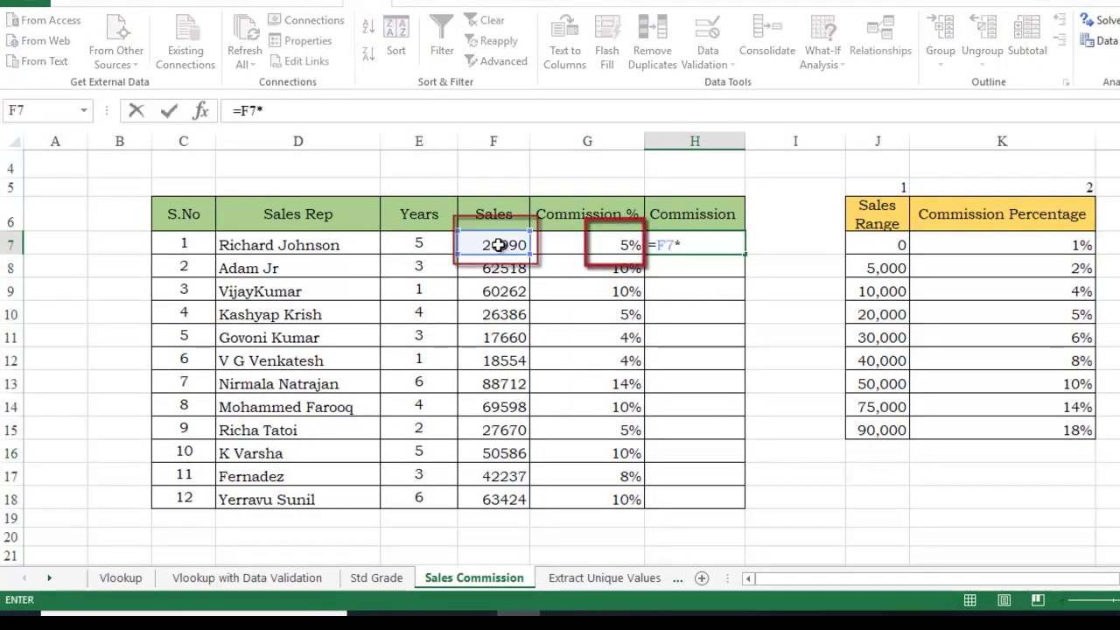
left_click(608, 235)
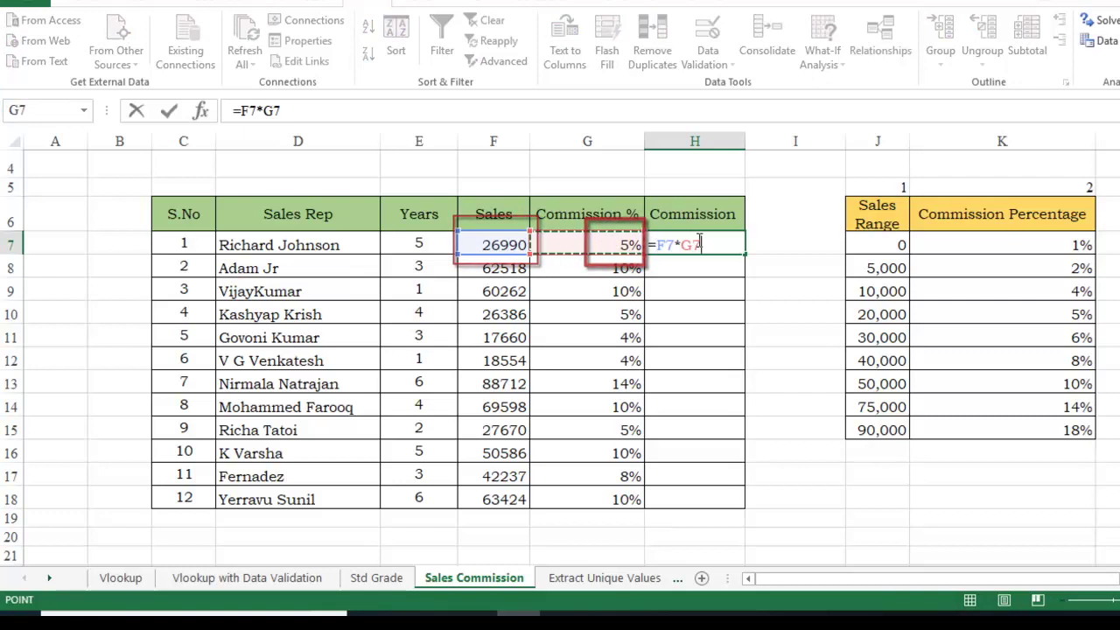
key("ctrl+Return")
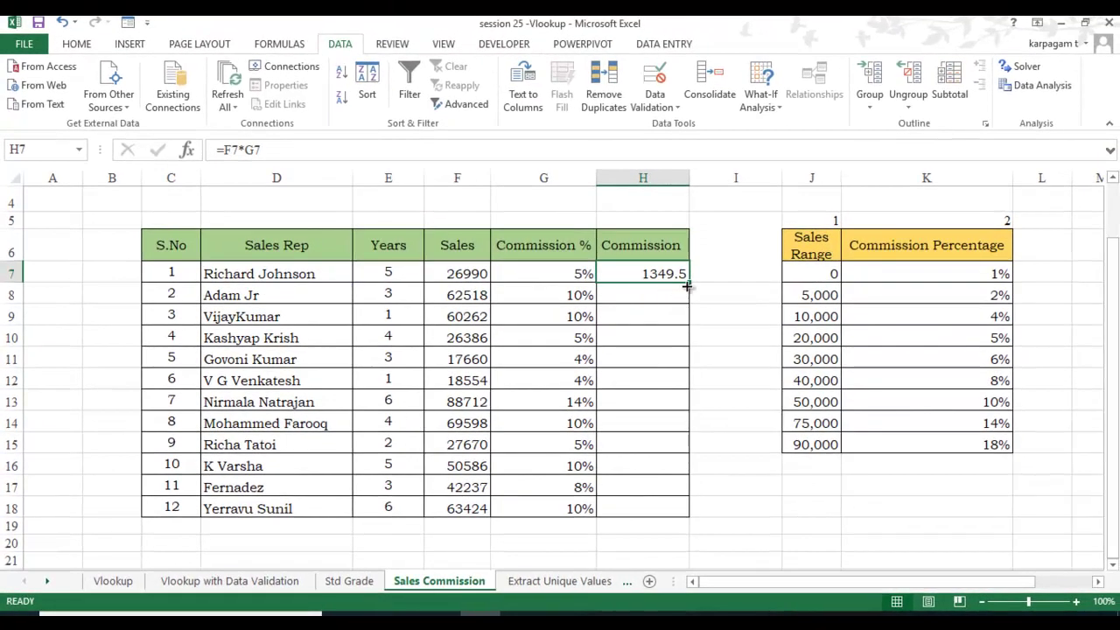
left_click_drag(745, 255, 746, 254)
double_click(689, 282)
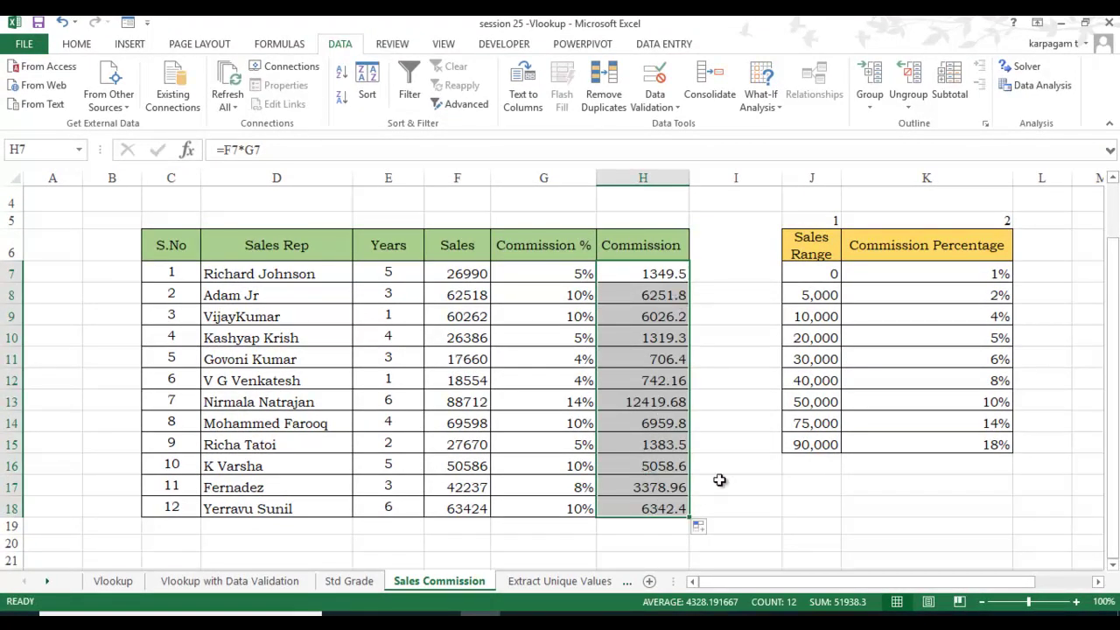
left_click(727, 480)
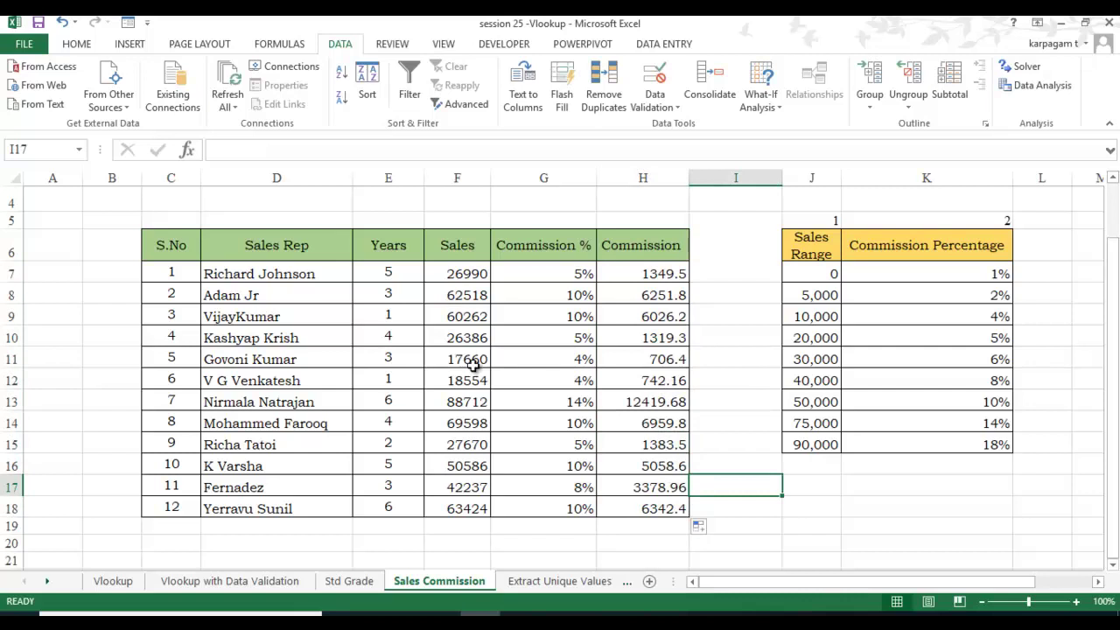
scroll(475, 365, "up", 1)
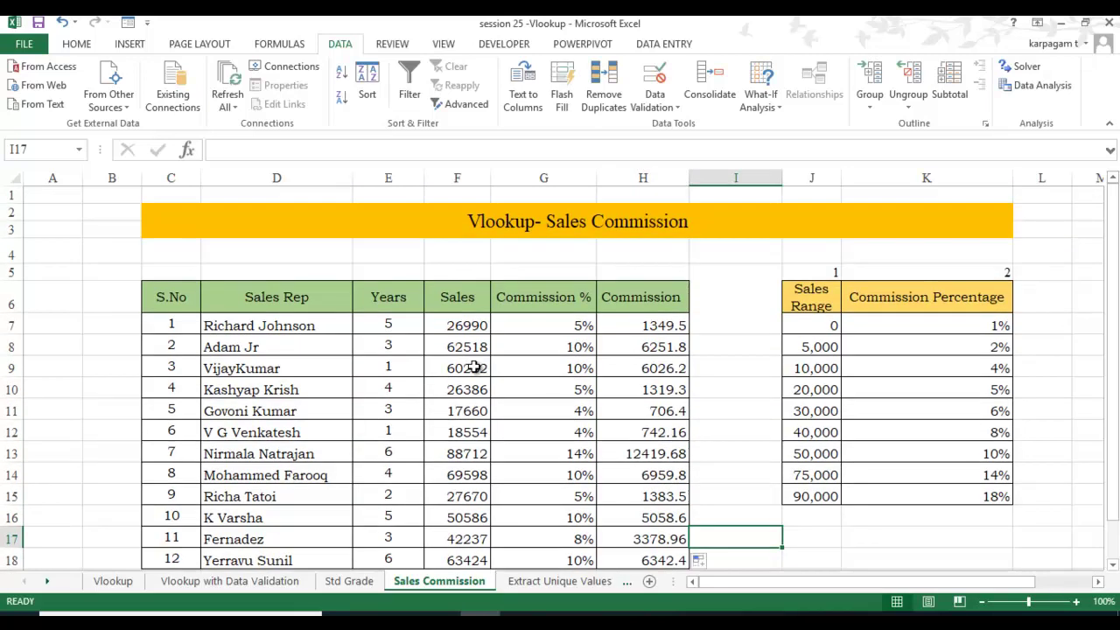